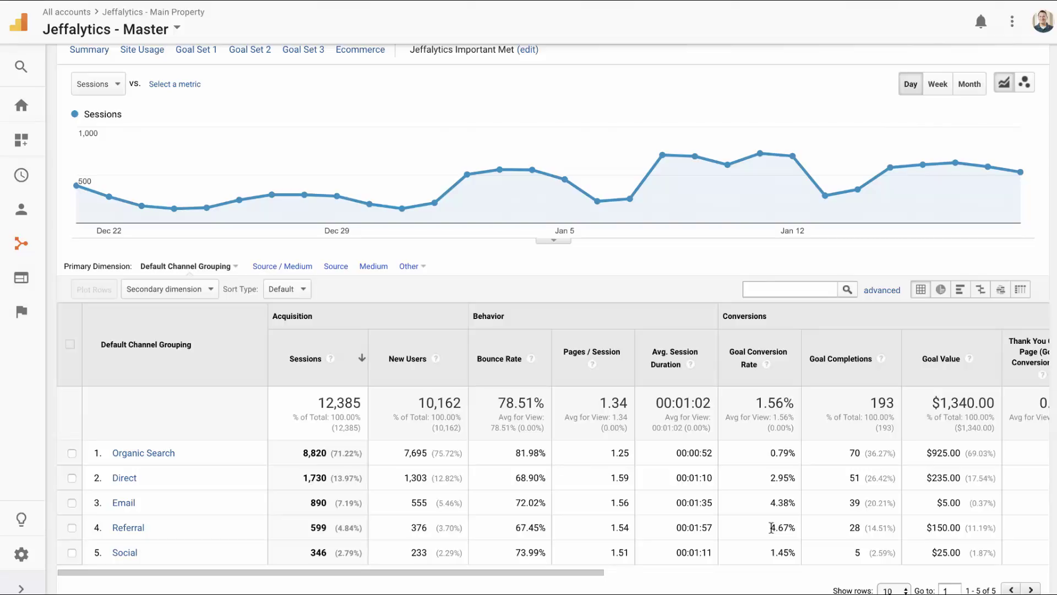
- Break down the channel report by the Jeffalytics Content Grouping and review its channel rows
{"action": "left_click", "coordinate": [228, 269]}
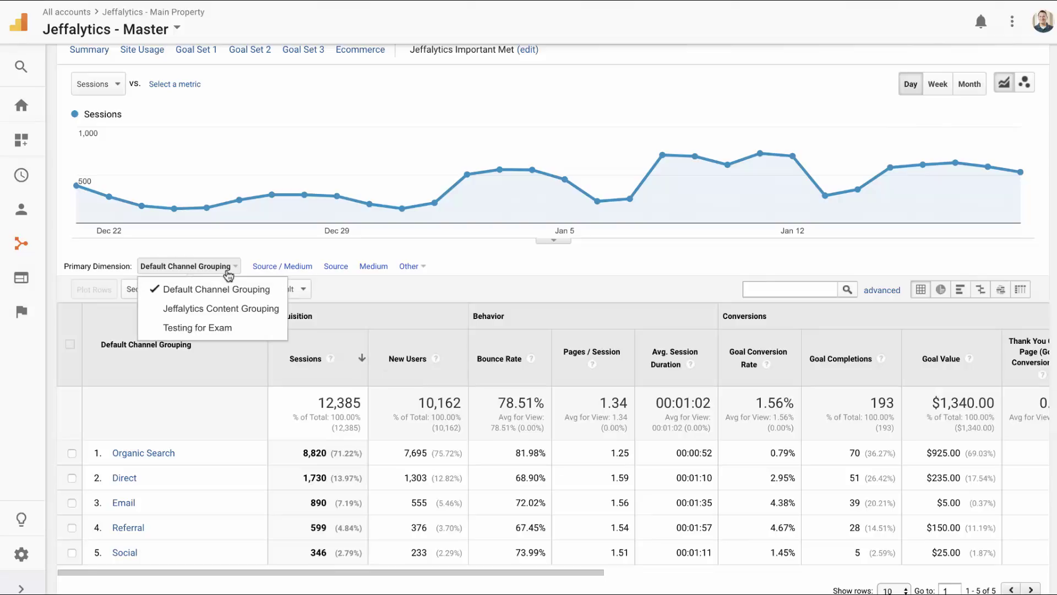
{"action": "left_click", "coordinate": [209, 310]}
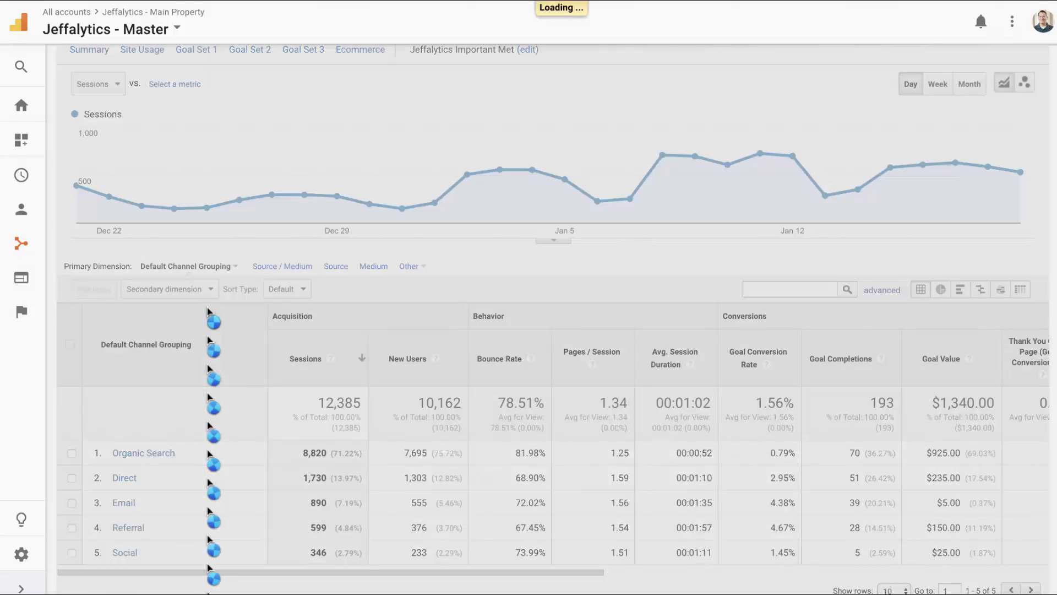
{"action": "scroll", "coordinate": [212, 327], "scroll_direction": "down", "scroll_amount": 2}
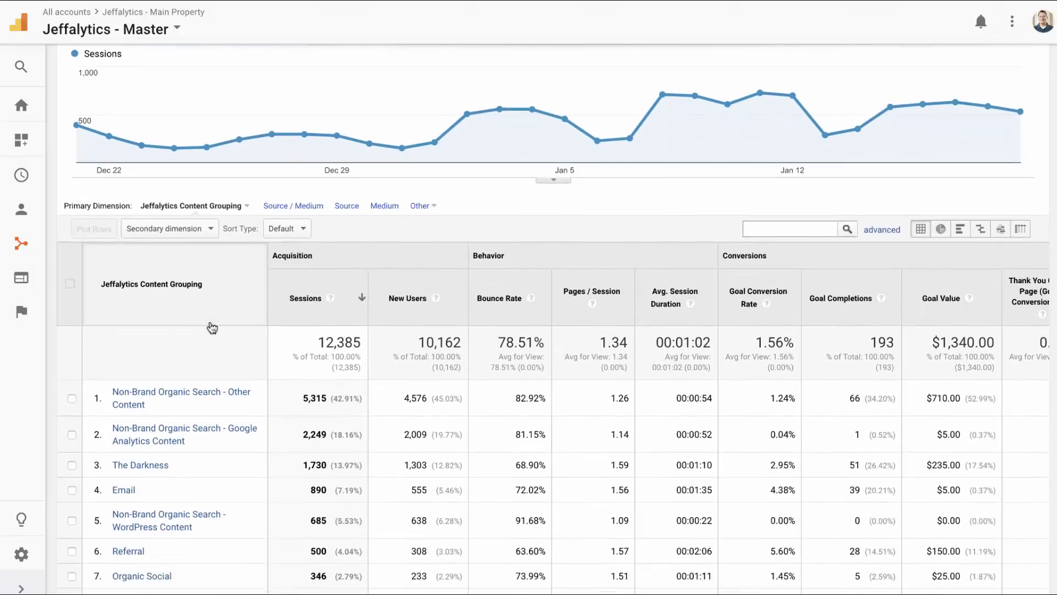
{"action": "scroll", "coordinate": [212, 327], "scroll_direction": "down", "scroll_amount": 3}
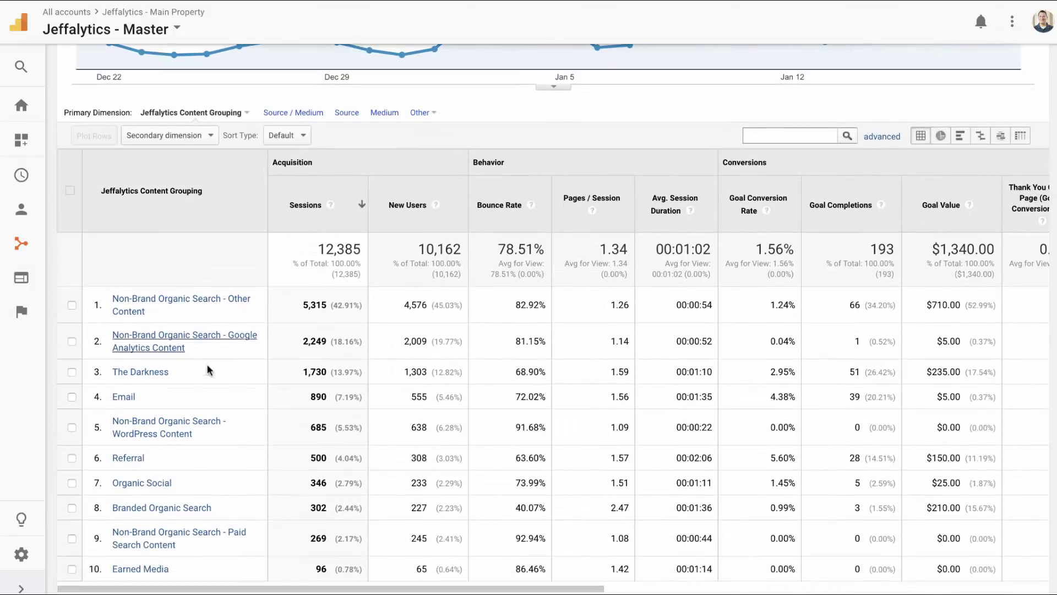
{"action": "scroll", "coordinate": [247, 378], "scroll_direction": "down", "scroll_amount": 1}
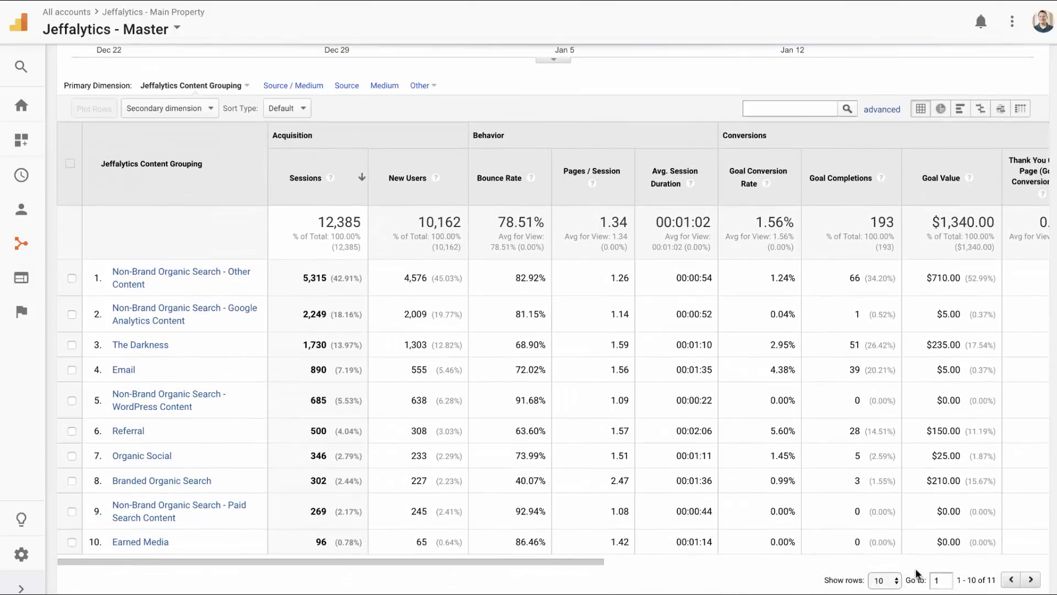
{"action": "scroll", "coordinate": [286, 380], "scroll_direction": "up", "scroll_amount": 1}
{"action": "scroll", "coordinate": [223, 348], "scroll_direction": "down", "scroll_amount": 1}
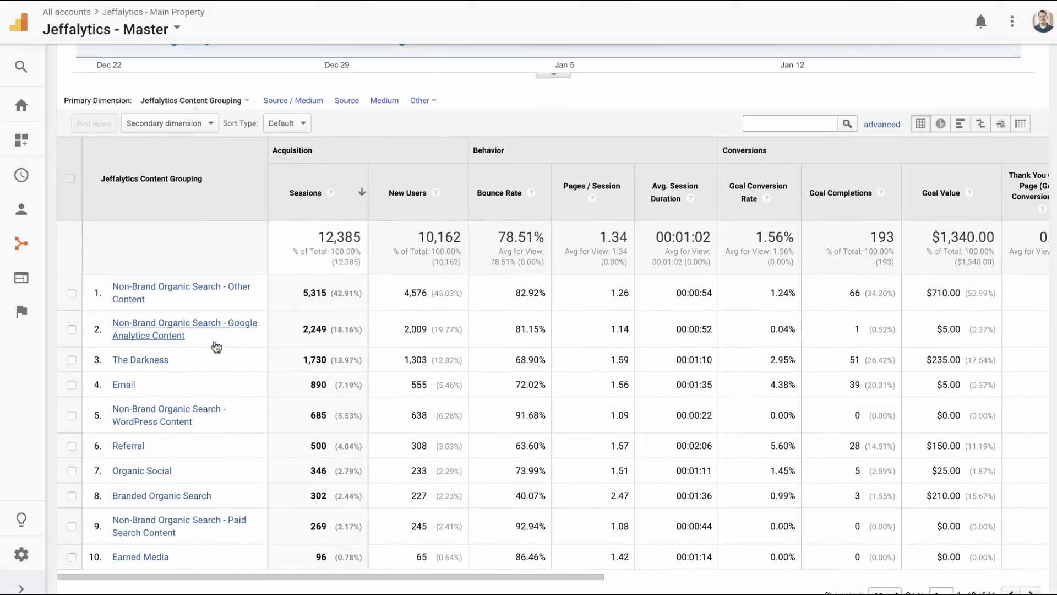
{"action": "scroll", "coordinate": [216, 346], "scroll_direction": "down", "scroll_amount": 1}
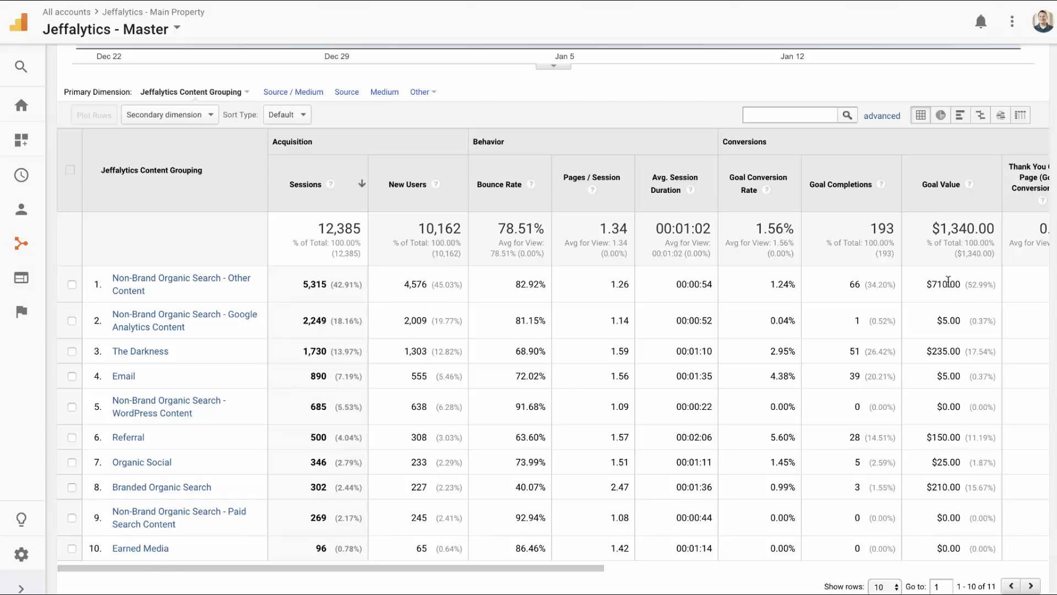
- Drill into the Non-Brand Organic Search - Other Content channel and review its traffic by landing page
{"action": "left_click", "coordinate": [137, 289]}
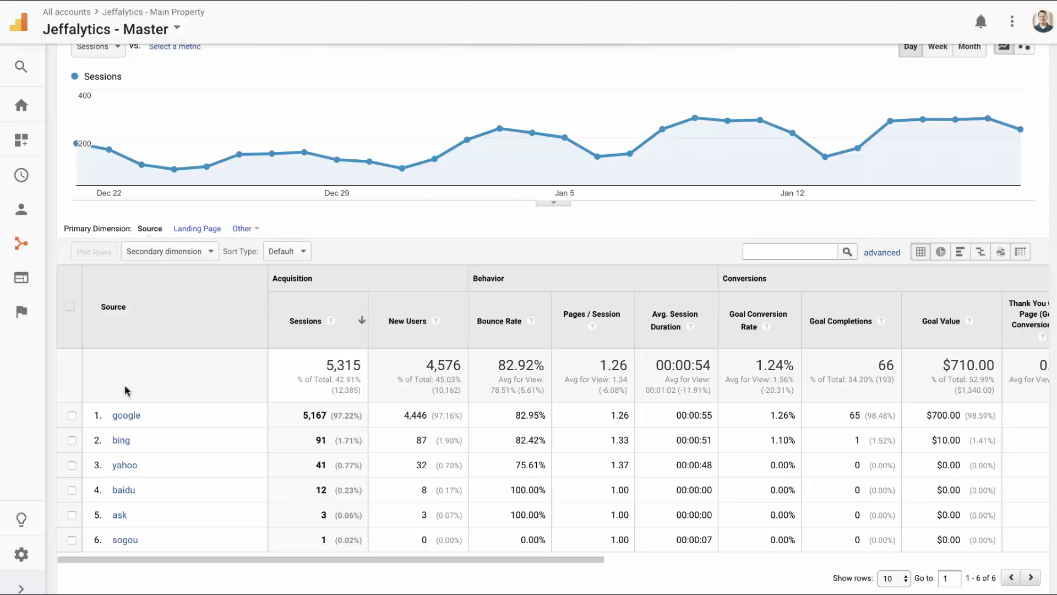
{"action": "left_click", "coordinate": [187, 231]}
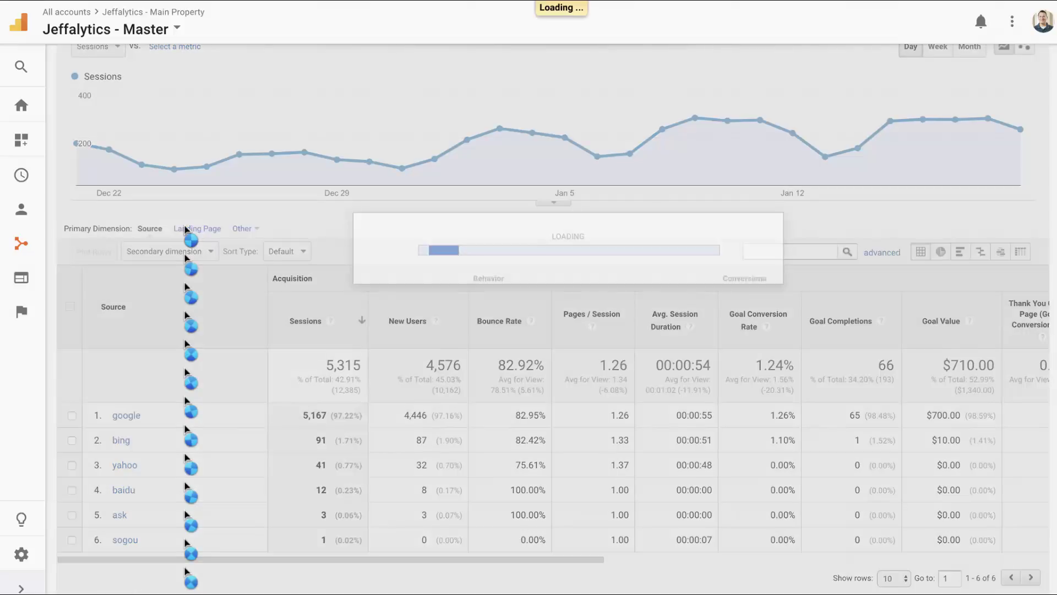
{"action": "scroll", "coordinate": [210, 273], "scroll_direction": "down", "scroll_amount": 2}
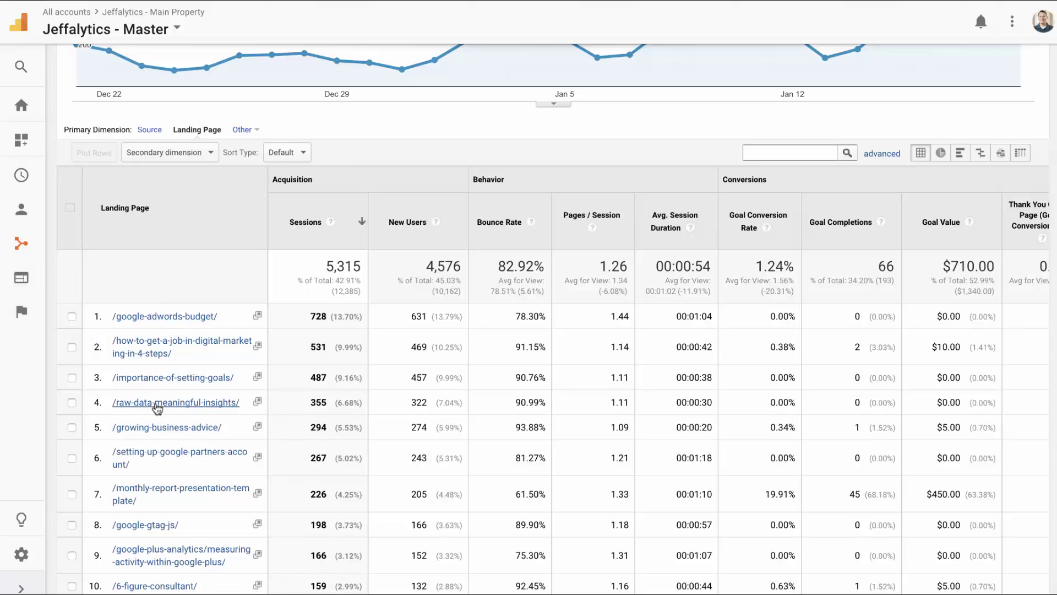
{"action": "scroll", "coordinate": [157, 408], "scroll_direction": "down", "scroll_amount": 1}
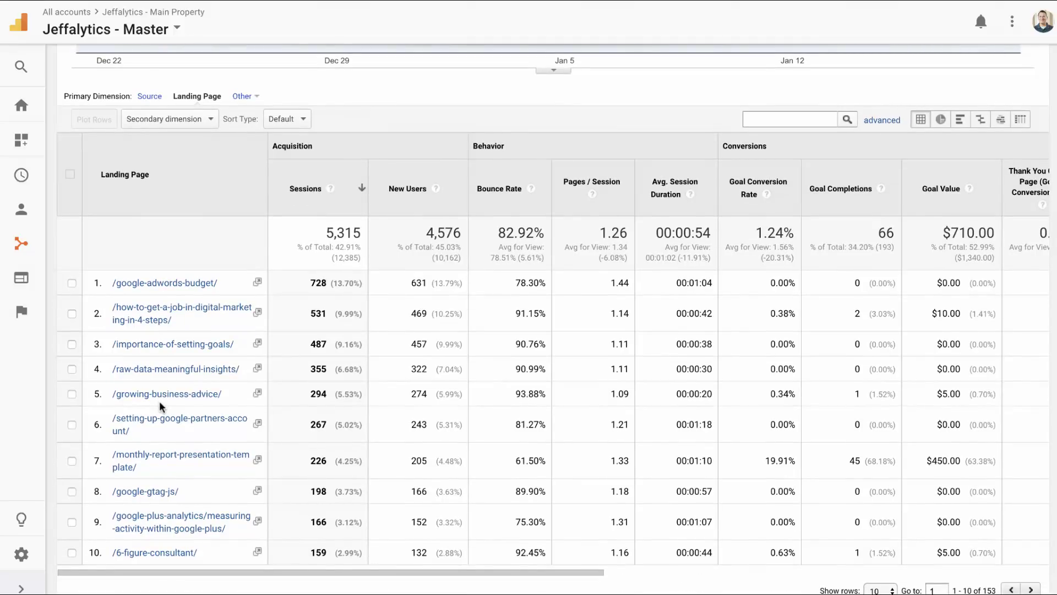
{"action": "scroll", "coordinate": [160, 401], "scroll_direction": "up", "scroll_amount": 3}
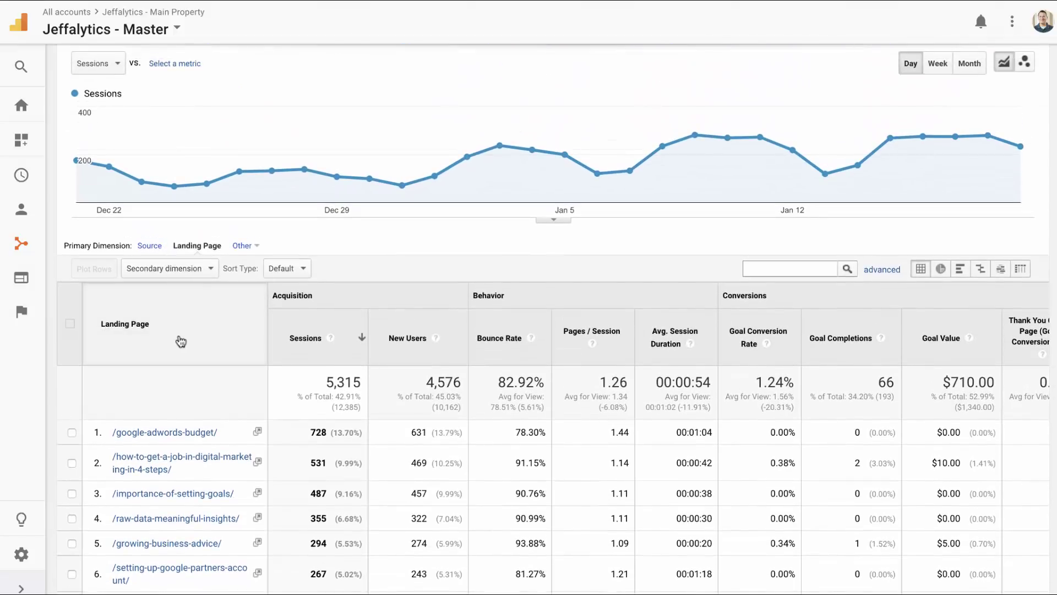
{"action": "scroll", "coordinate": [181, 342], "scroll_direction": "down", "scroll_amount": 1}
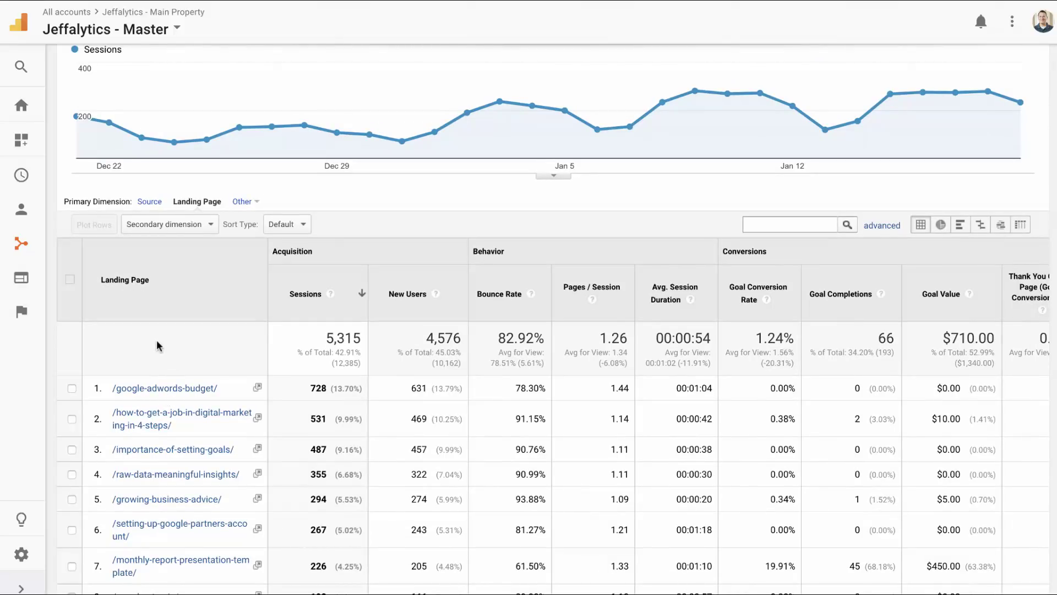
{"action": "scroll", "coordinate": [157, 342], "scroll_direction": "down", "scroll_amount": 1}
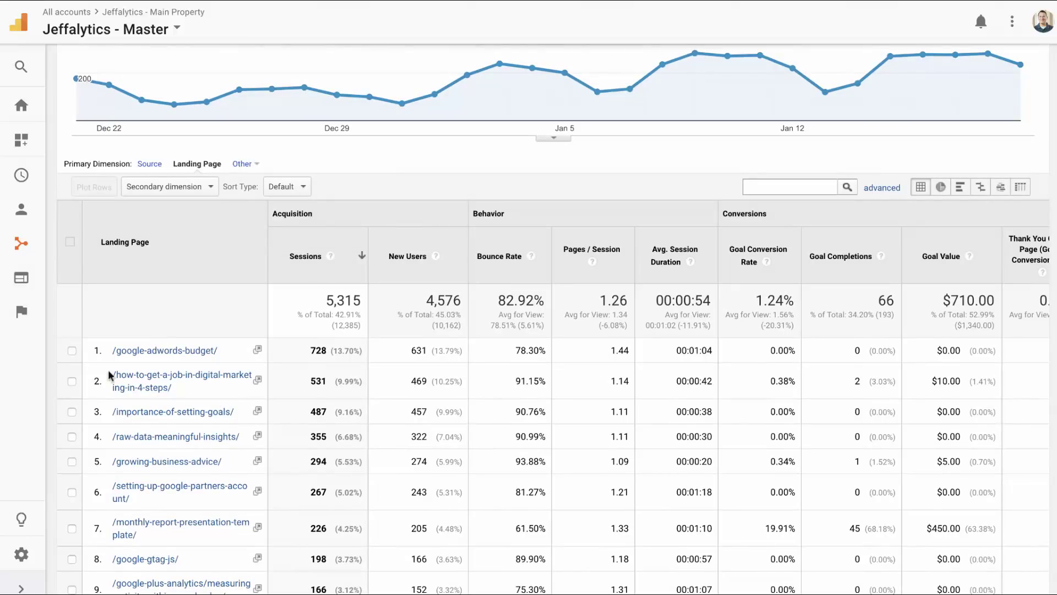
- Open the Jeffalytics Content Grouping definition in the master view's channel grouping administration
{"action": "left_click", "coordinate": [21, 559]}
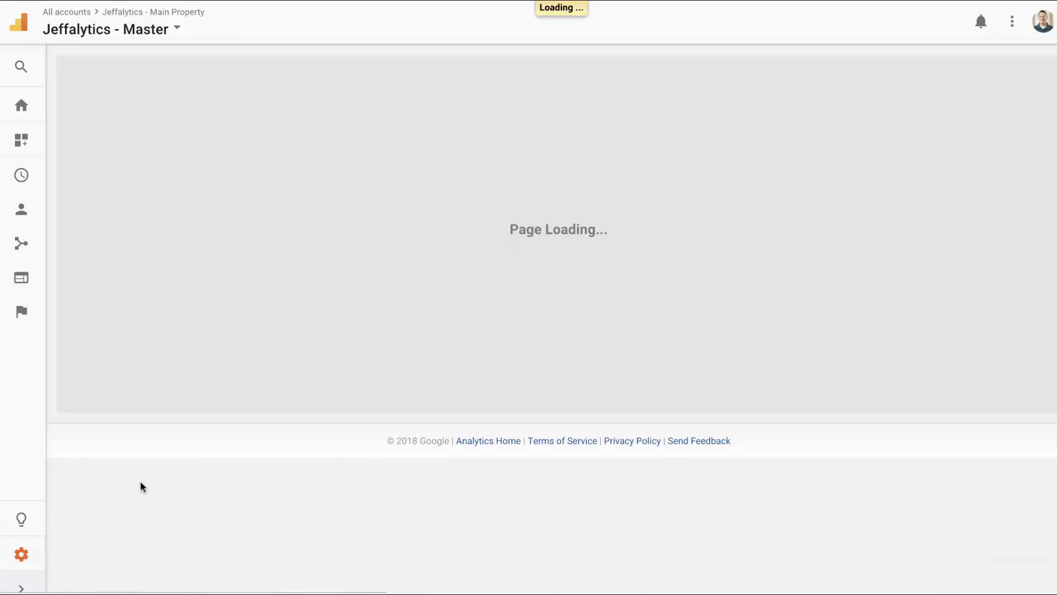
{"action": "left_click", "coordinate": [782, 361]}
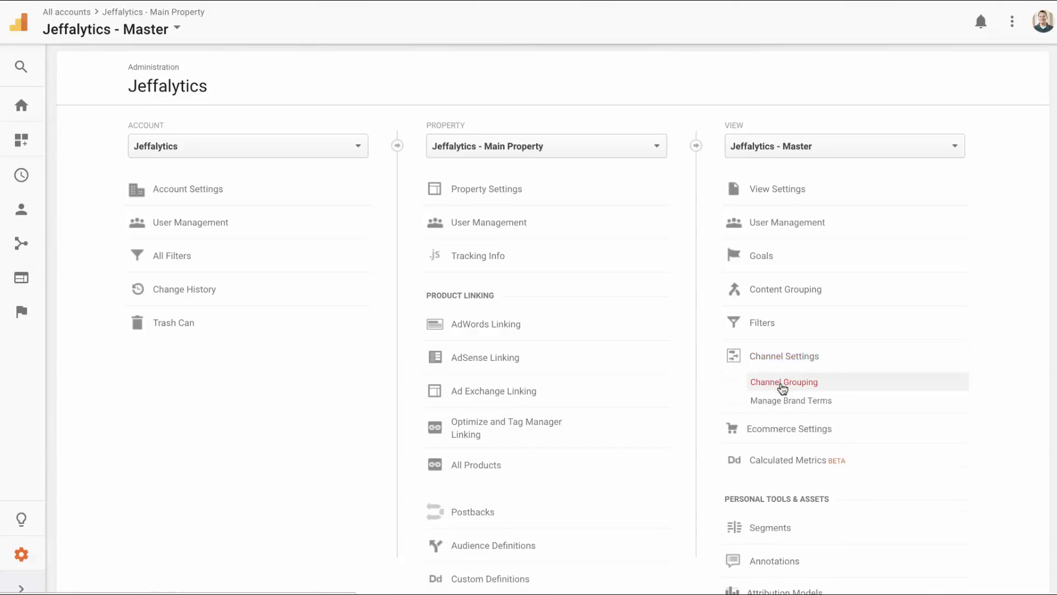
{"action": "left_click", "coordinate": [784, 382]}
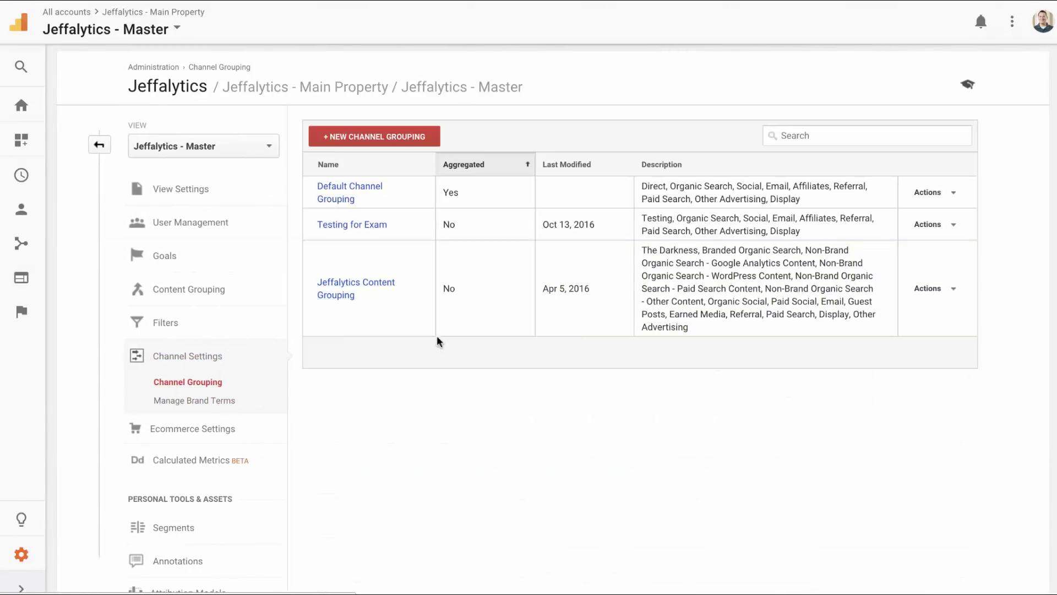
{"action": "left_click", "coordinate": [359, 286]}
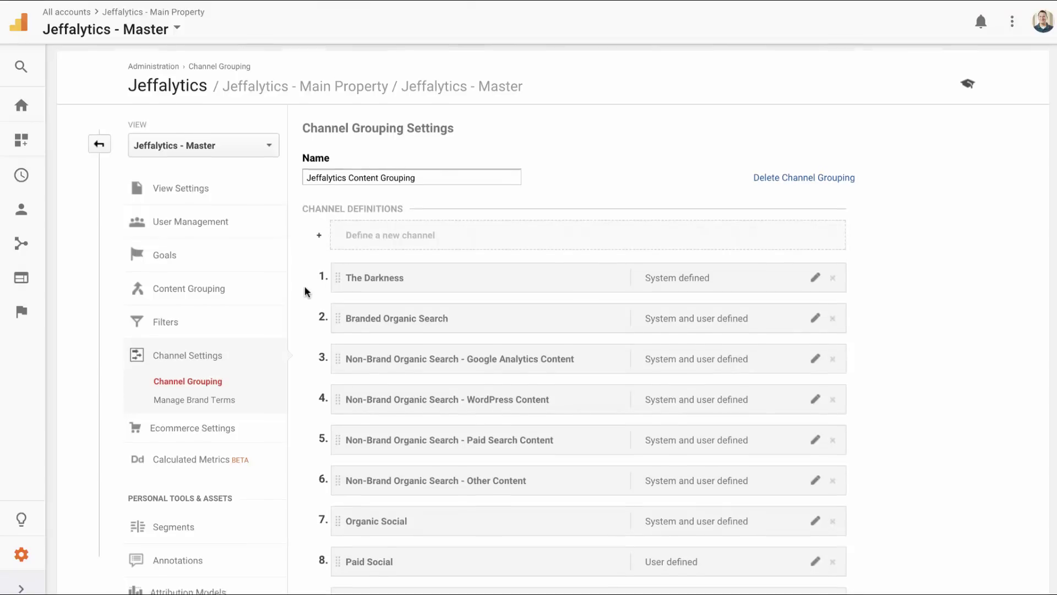
{"action": "scroll", "coordinate": [307, 291], "scroll_direction": "down", "scroll_amount": 2}
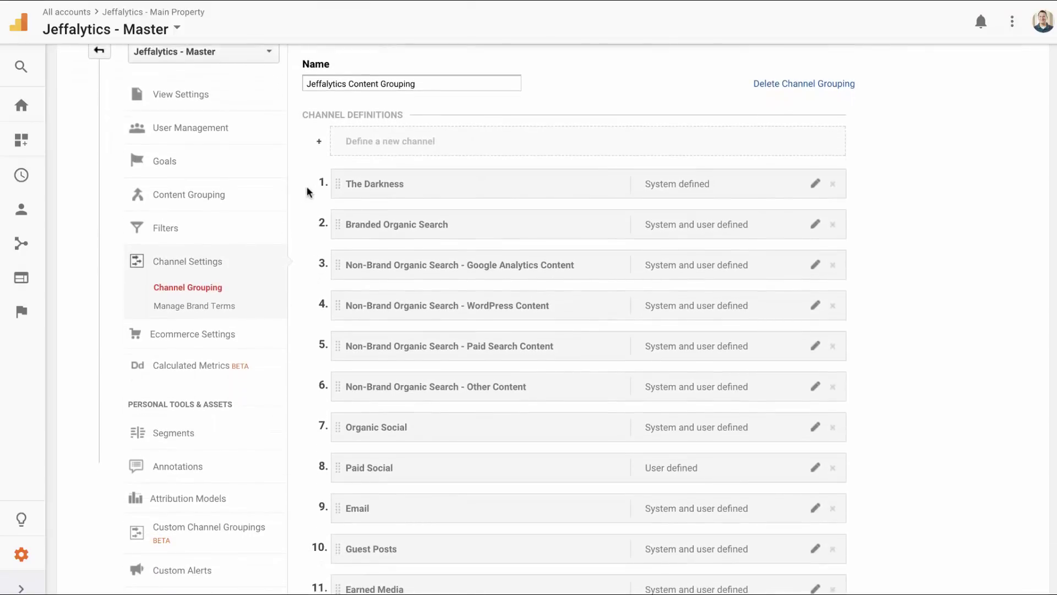
- Examine the rules that define The Darkness and Branded Organic Search channels
{"action": "left_click", "coordinate": [816, 184]}
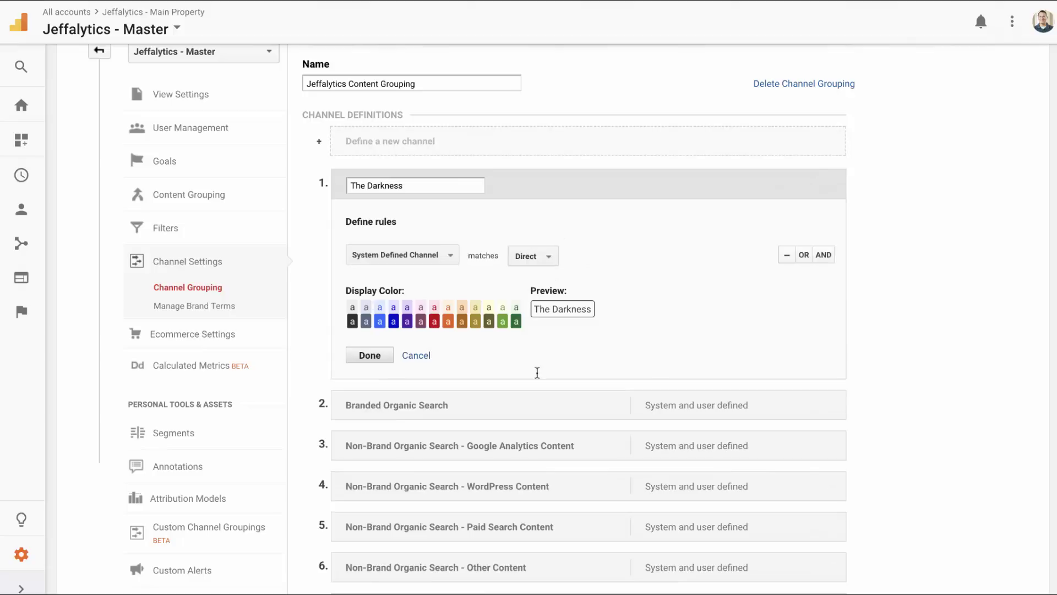
{"action": "left_click", "coordinate": [524, 404]}
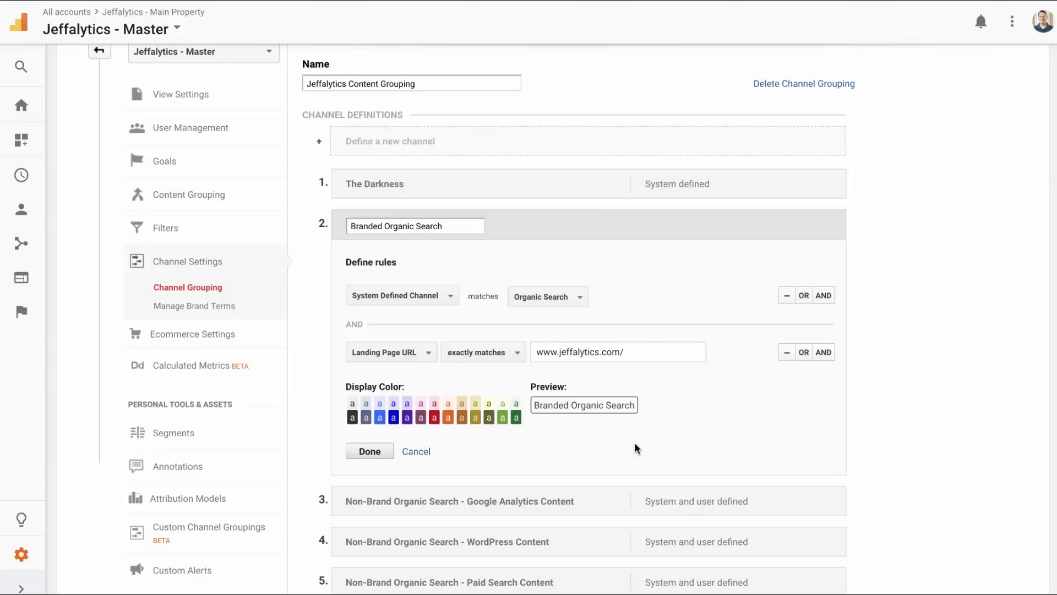
{"action": "scroll", "coordinate": [634, 444], "scroll_direction": "down", "scroll_amount": 1}
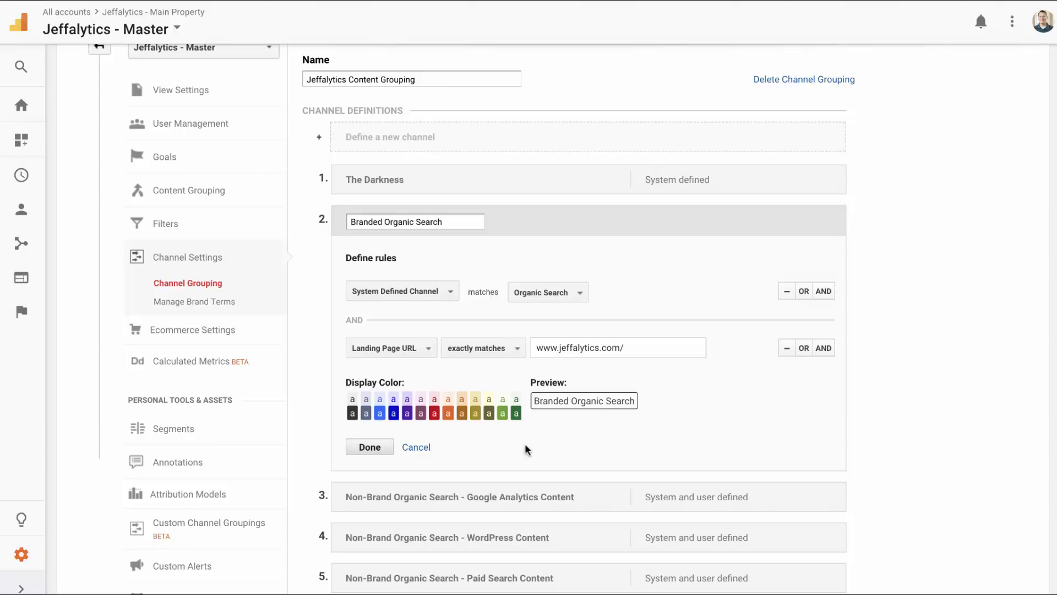
{"action": "left_click", "coordinate": [377, 451]}
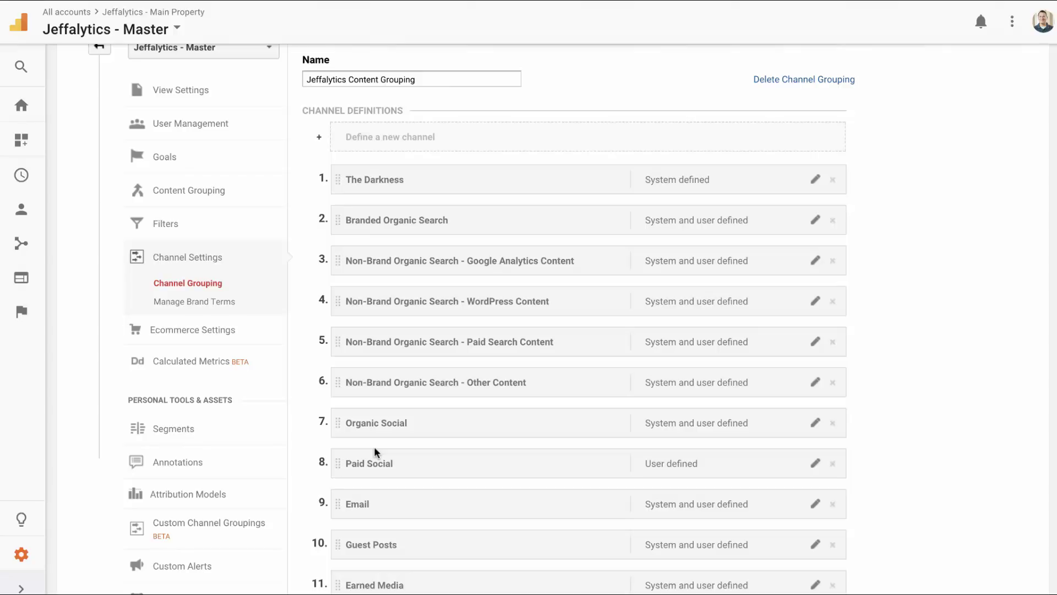
- Examine the landing page rules of the Non-Brand Organic Search - Google Analytics Content channel, leaving without changes
{"action": "left_click", "coordinate": [815, 261]}
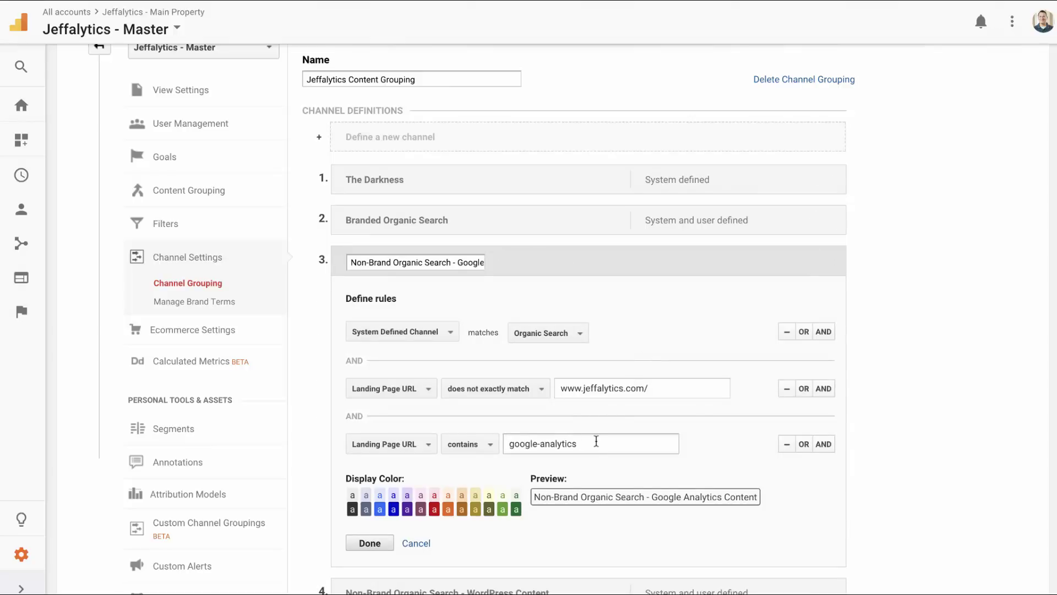
{"action": "left_click_drag", "start_coordinate": [597, 441], "coordinate": [505, 441]}
{"action": "scroll", "coordinate": [542, 437], "scroll_direction": "down", "scroll_amount": 1}
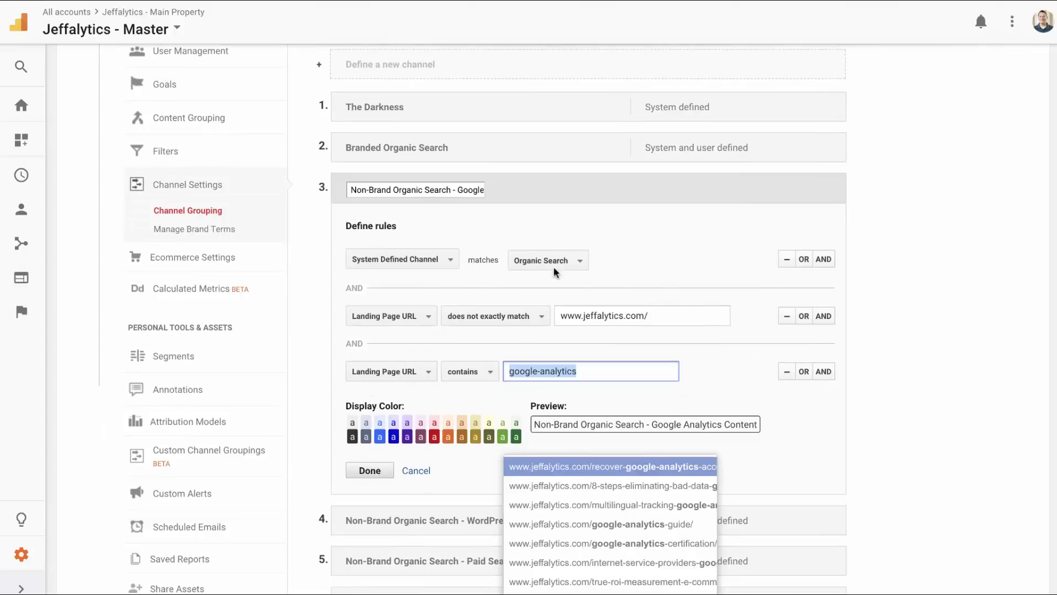
{"action": "left_click", "coordinate": [568, 377]}
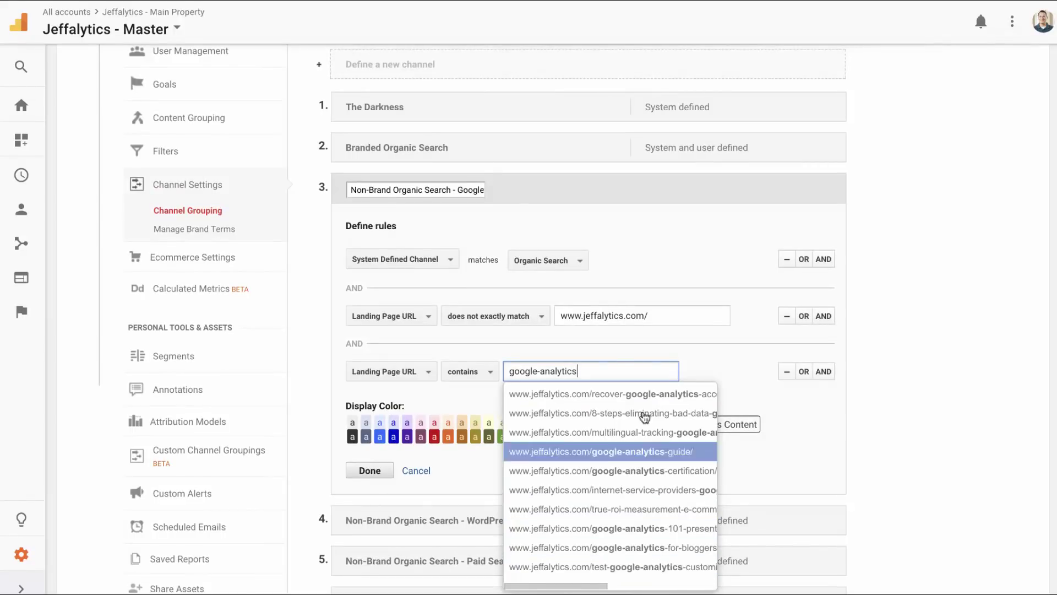
{"action": "left_click", "coordinate": [415, 473]}
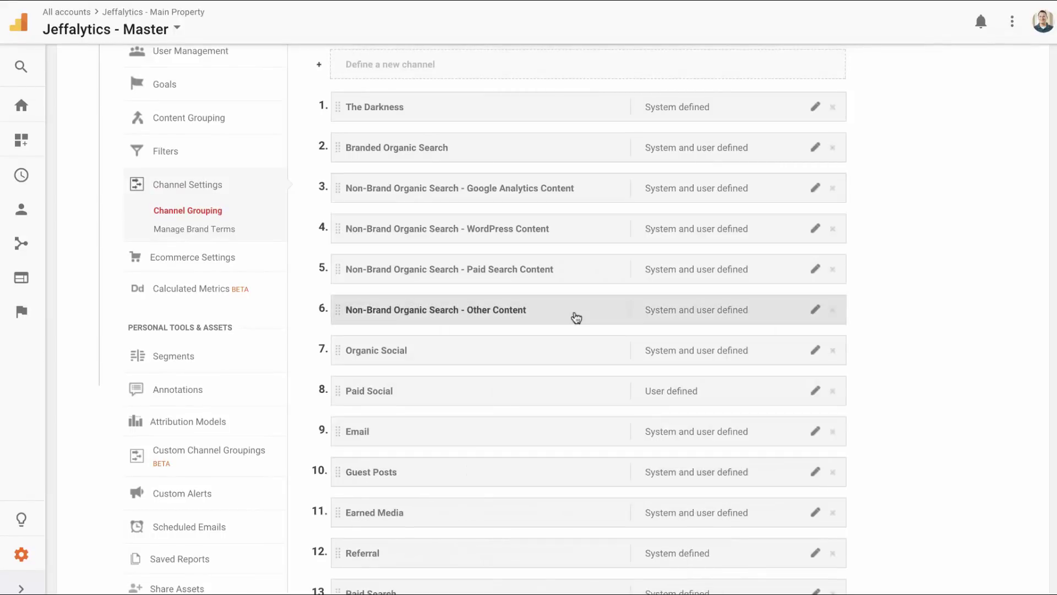
- Add an OR condition to the Non-Brand Organic Search - Paid Search Content channel for landing page URLs containing google-adwords
{"action": "left_click", "coordinate": [816, 269]}
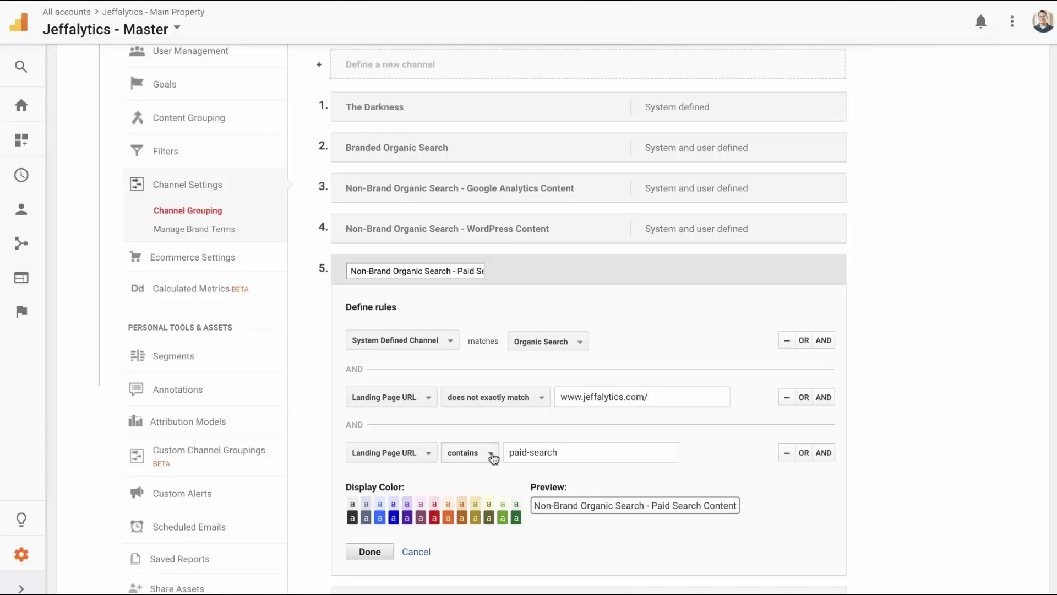
{"action": "scroll", "coordinate": [716, 484], "scroll_direction": "up", "scroll_amount": 1}
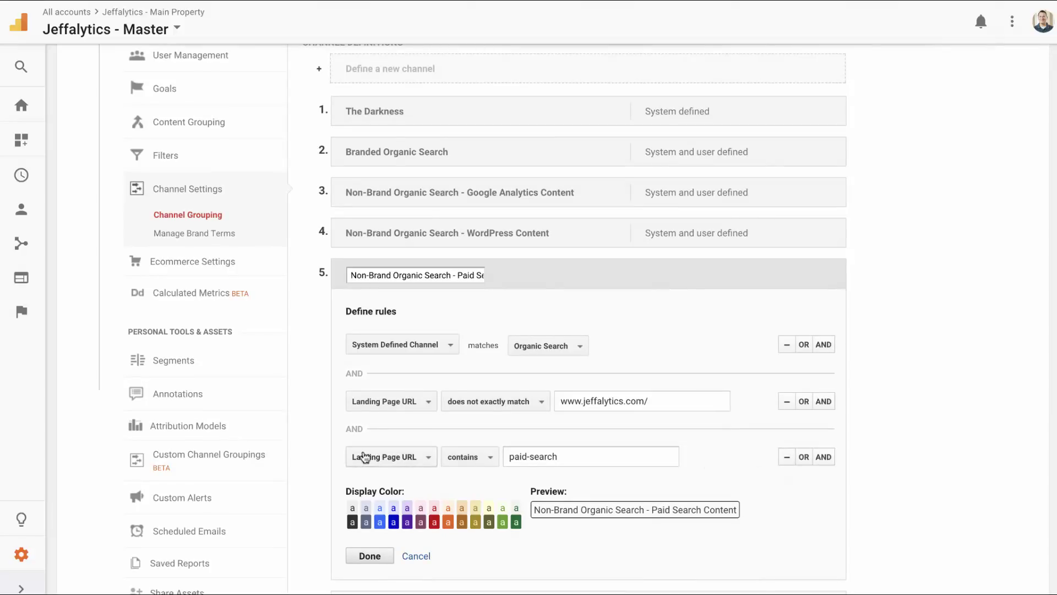
{"action": "left_click", "coordinate": [802, 458]}
{"action": "left_click", "coordinate": [571, 493]}
{"action": "type", "text": "google-"}
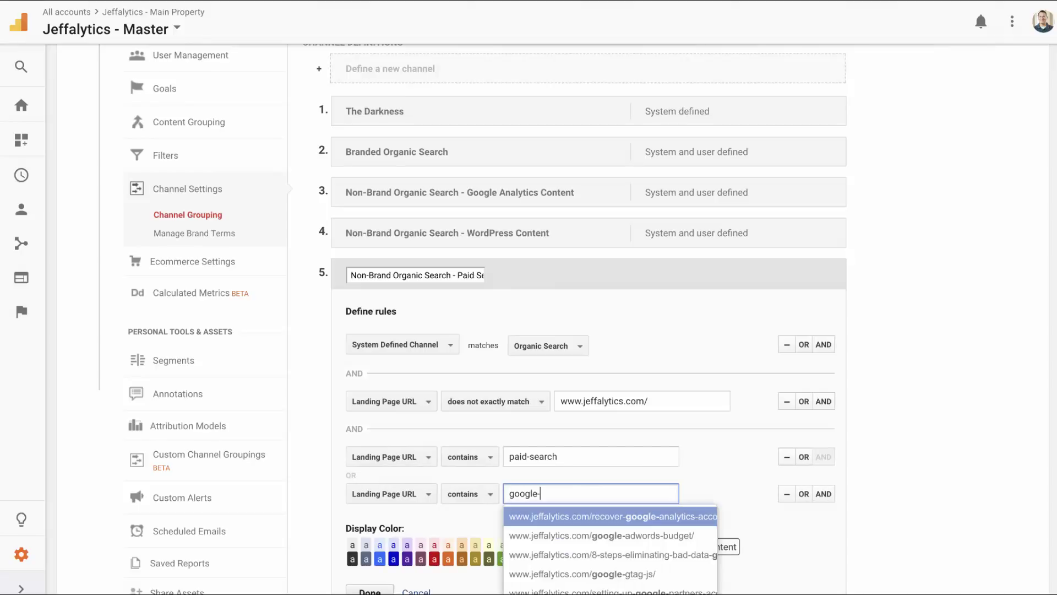
{"action": "type", "text": "adwords"}
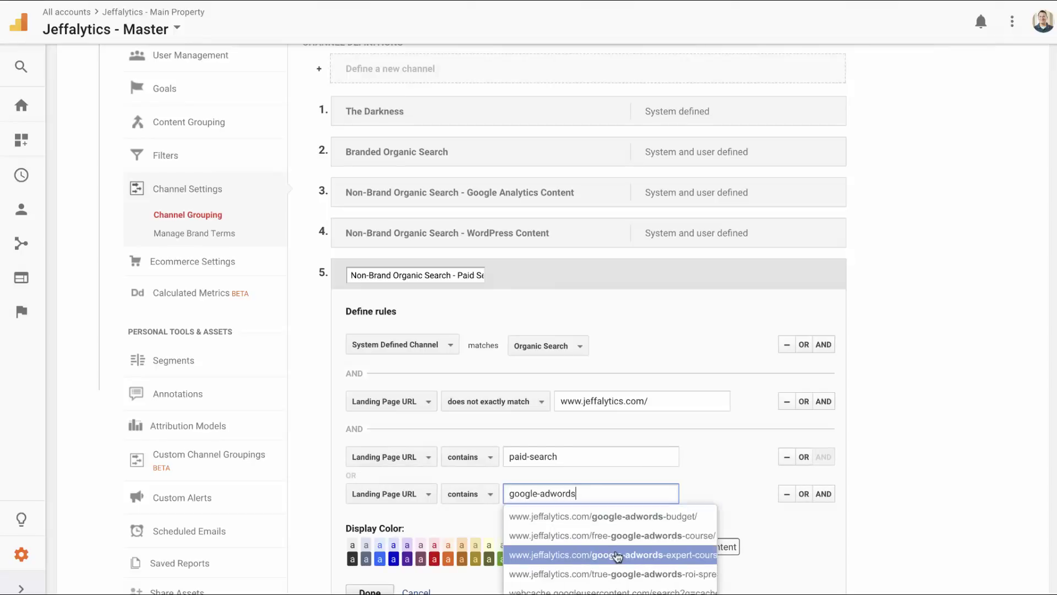
{"action": "left_click", "coordinate": [727, 491]}
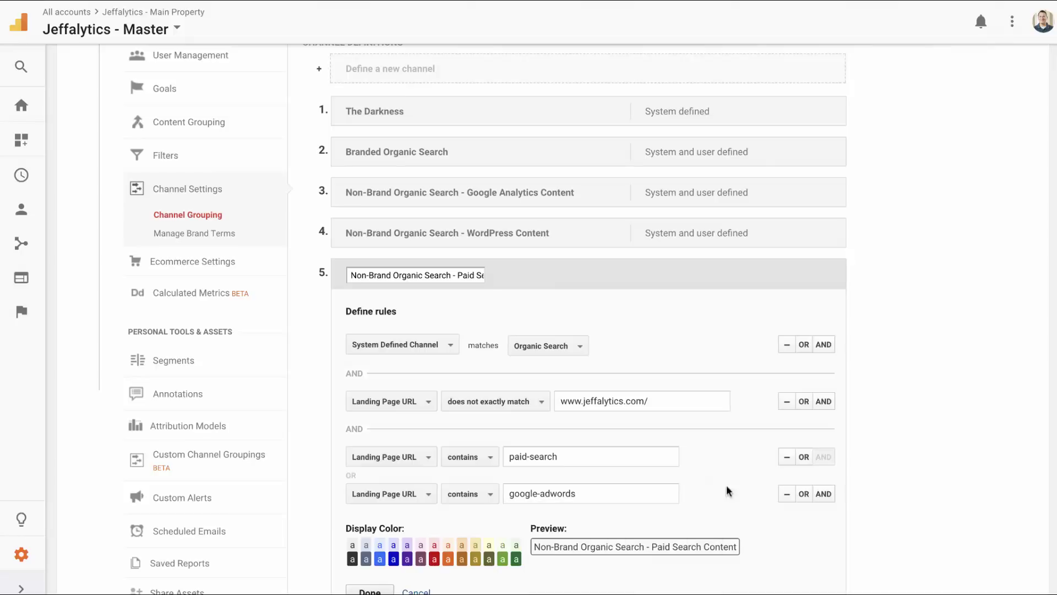
- Add another OR condition for landing page URLs containing ppc and finish editing the Paid Search Content channel
{"action": "left_click", "coordinate": [803, 493]}
{"action": "left_click", "coordinate": [567, 532]}
{"action": "type", "text": "ppc"}
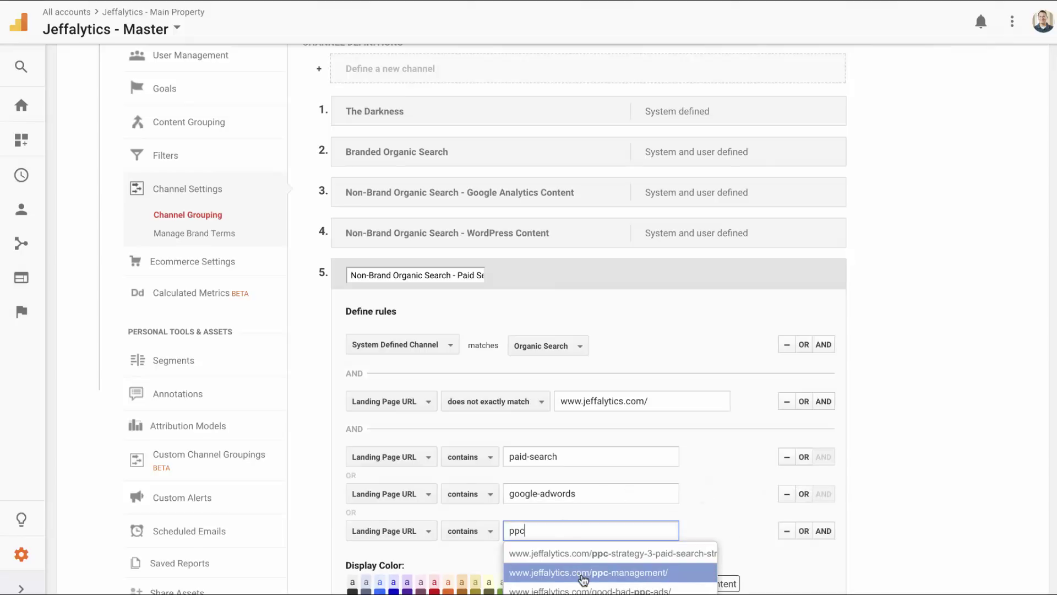
{"action": "left_click", "coordinate": [705, 517]}
{"action": "scroll", "coordinate": [703, 515], "scroll_direction": "down", "scroll_amount": 2}
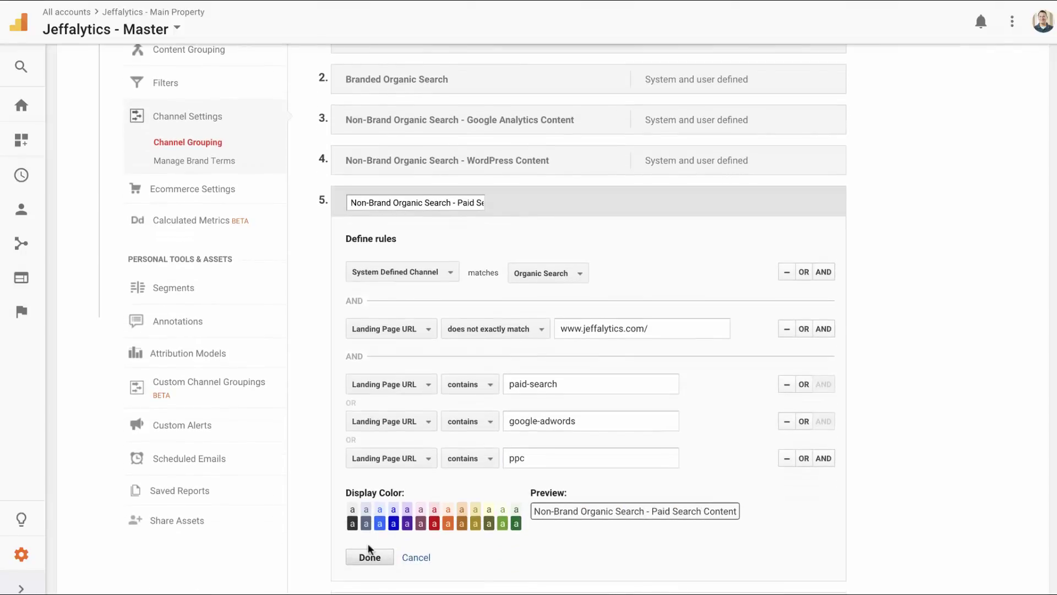
{"action": "left_click", "coordinate": [362, 557]}
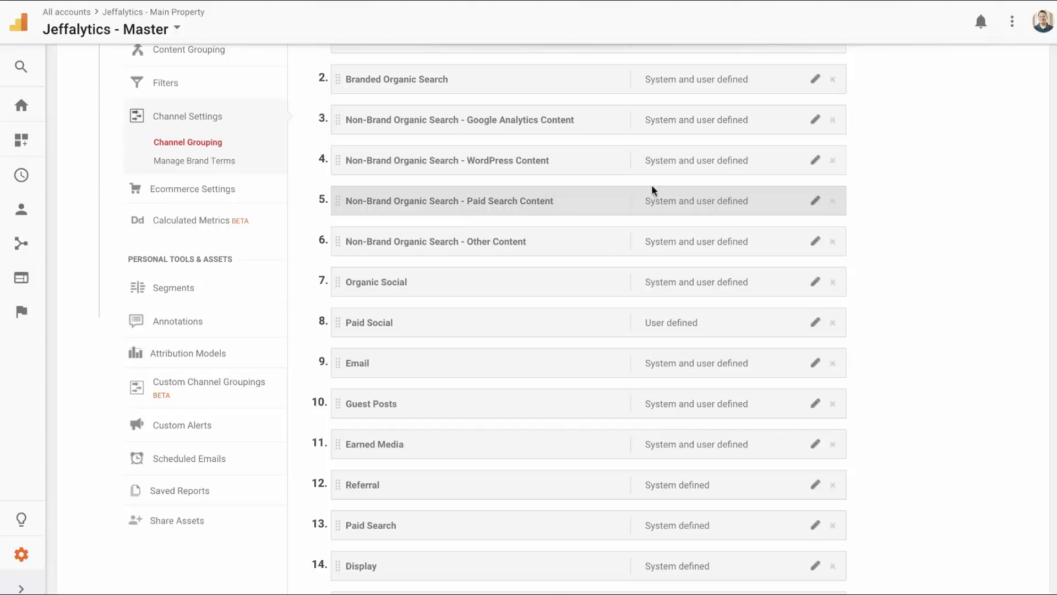
- Examine the landing page rules of the Non-Brand Organic Search - WordPress Content channel, leaving them without changes
{"action": "left_click", "coordinate": [815, 161]}
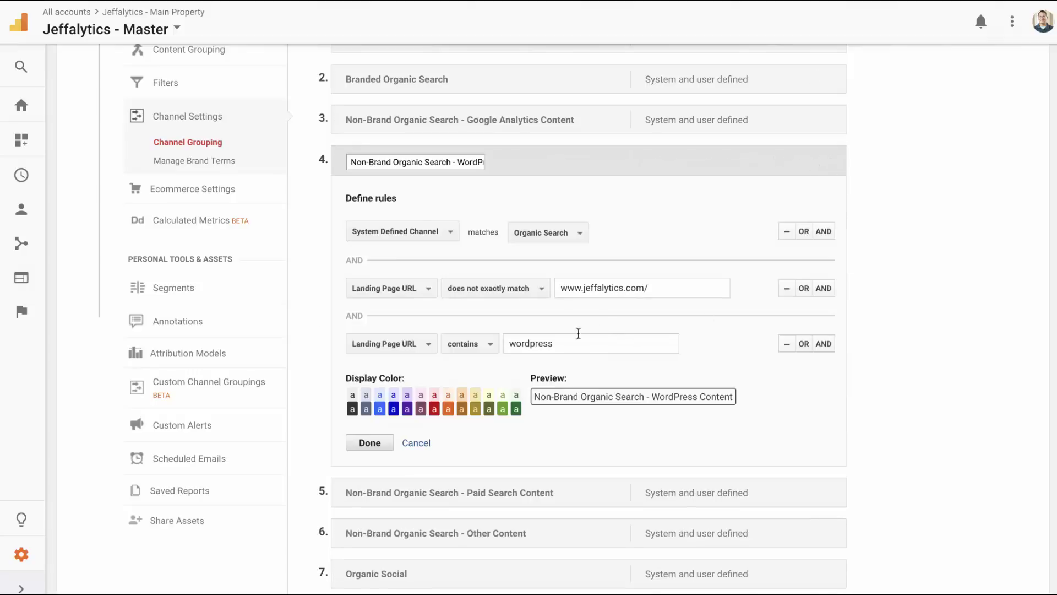
{"action": "scroll", "coordinate": [669, 472], "scroll_direction": "down", "scroll_amount": 1}
{"action": "left_click", "coordinate": [557, 509]}
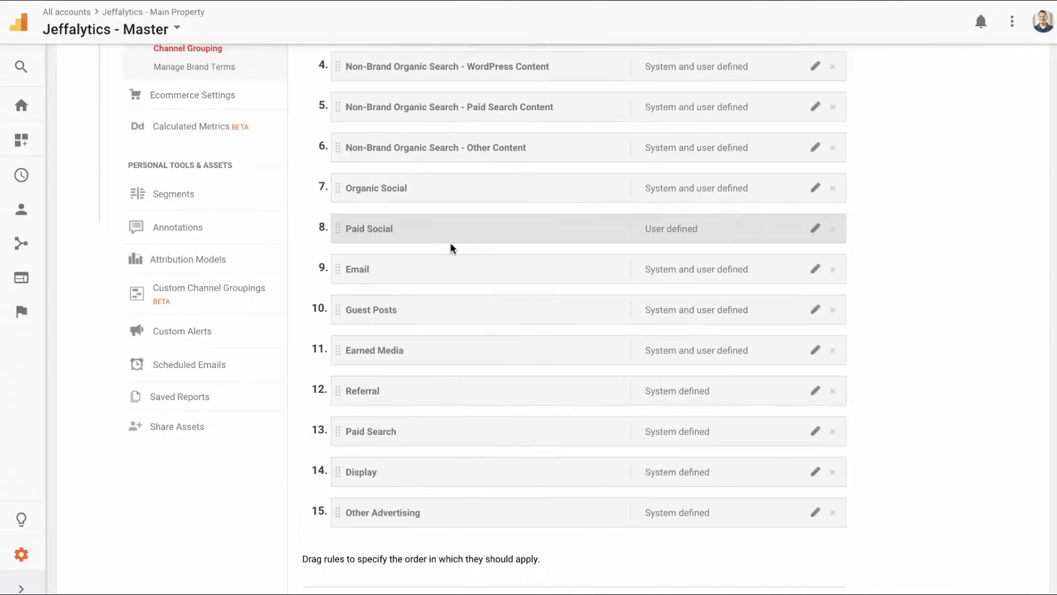
- Review the order of the channel definitions from The Darkness down to Other Advertising
{"action": "scroll", "coordinate": [452, 243], "scroll_direction": "up", "scroll_amount": 2}
{"action": "scroll", "coordinate": [451, 249], "scroll_direction": "up", "scroll_amount": 2}
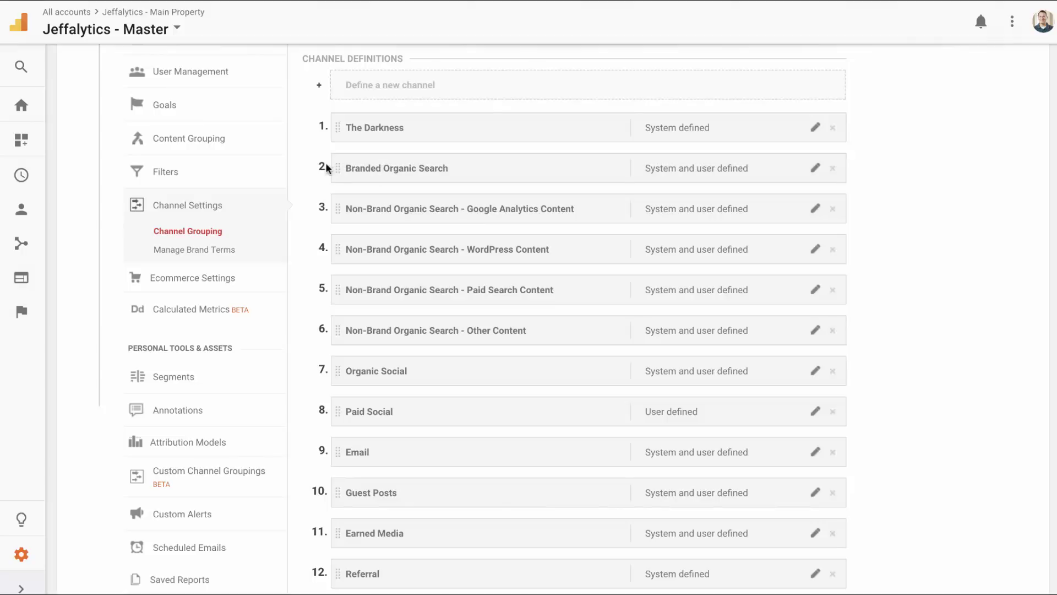
{"action": "scroll", "coordinate": [333, 138], "scroll_direction": "down", "scroll_amount": 1}
{"action": "scroll", "coordinate": [326, 270], "scroll_direction": "down", "scroll_amount": 2}
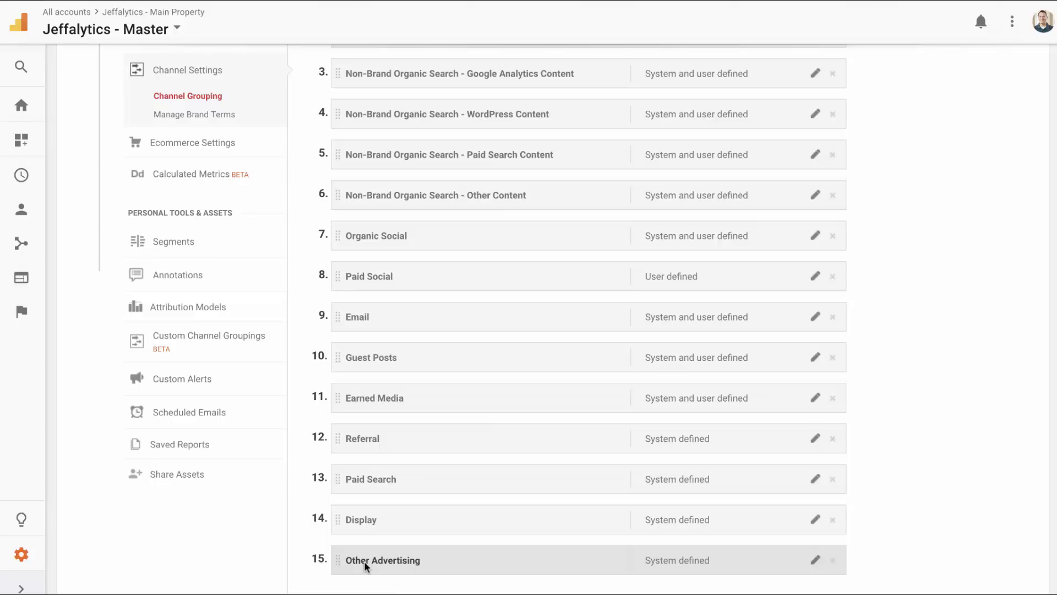
{"action": "scroll", "coordinate": [365, 562], "scroll_direction": "down", "scroll_amount": 1}
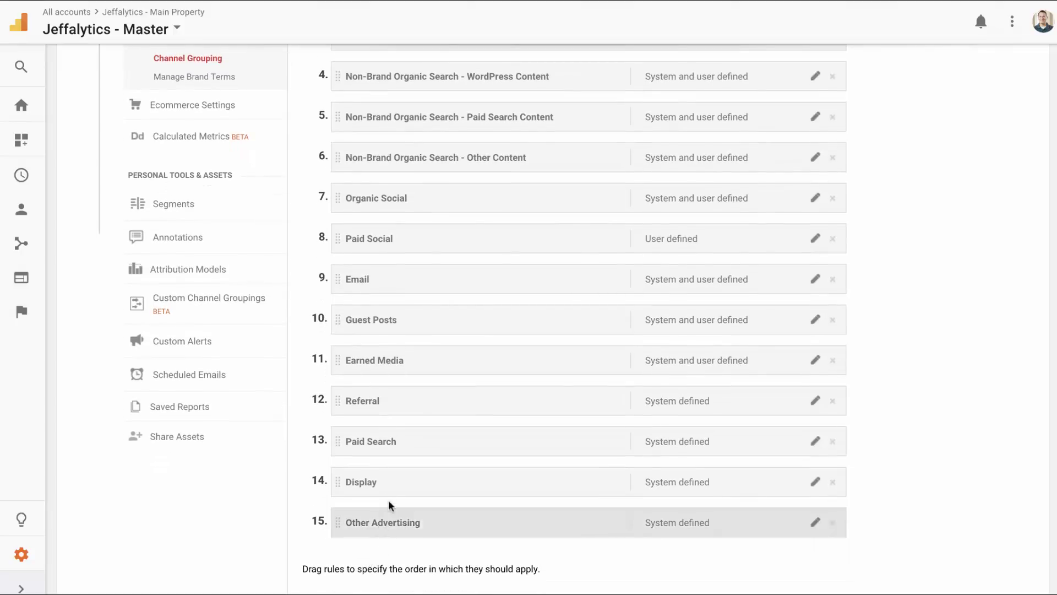
{"action": "scroll", "coordinate": [388, 504], "scroll_direction": "up", "scroll_amount": 1}
{"action": "scroll", "coordinate": [387, 537], "scroll_direction": "down", "scroll_amount": 2}
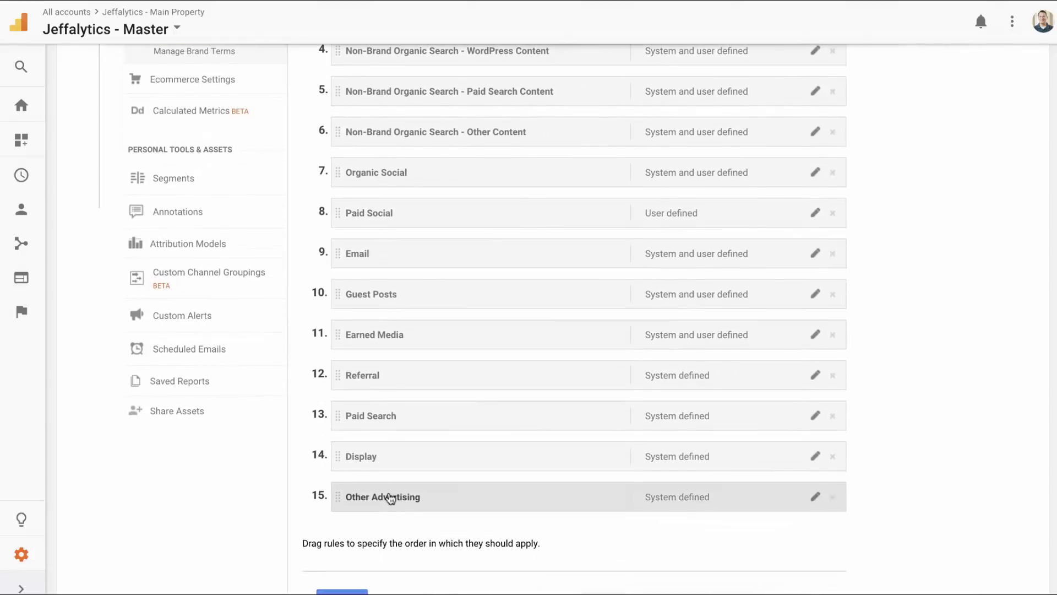
{"action": "scroll", "coordinate": [390, 500], "scroll_direction": "up", "scroll_amount": 1}
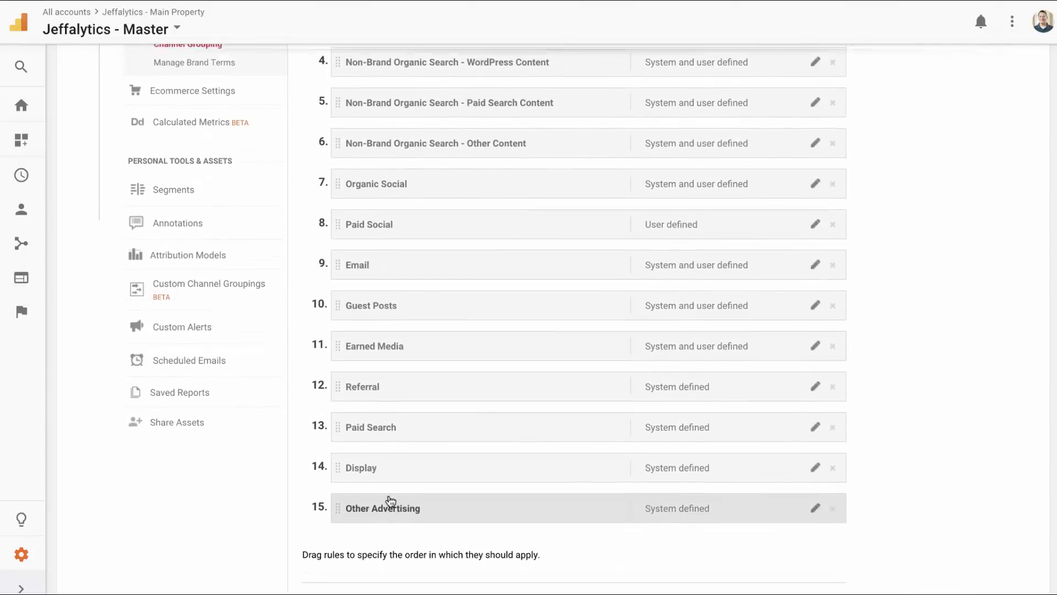
- Examine the system-defined and source conditions of the Organic Social channel and close its definition without changes
{"action": "scroll", "coordinate": [390, 502], "scroll_direction": "up", "scroll_amount": 3}
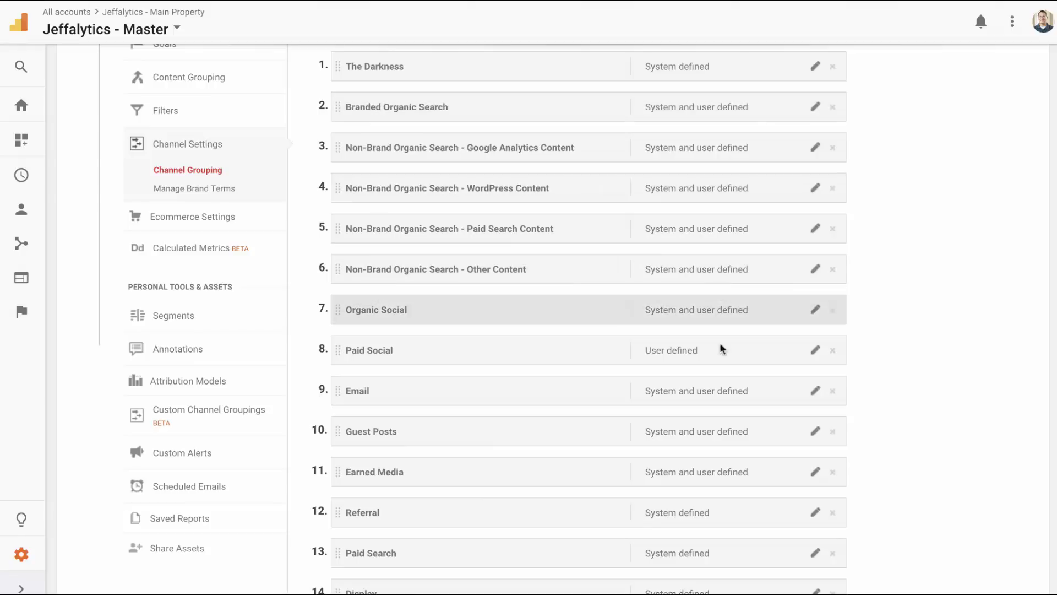
{"action": "scroll", "coordinate": [716, 366], "scroll_direction": "down", "scroll_amount": 1}
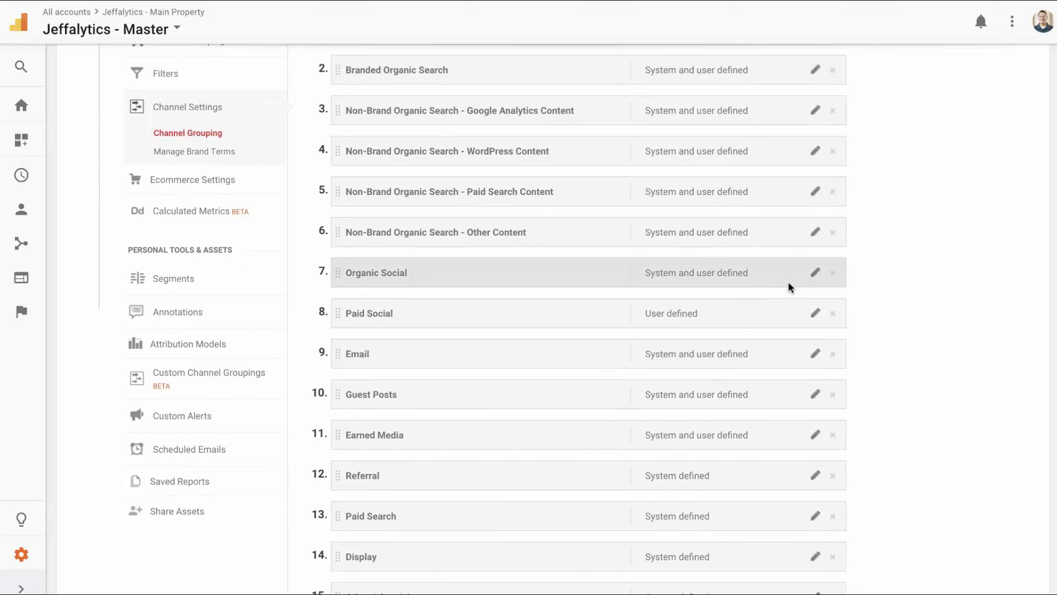
{"action": "left_click", "coordinate": [815, 273]}
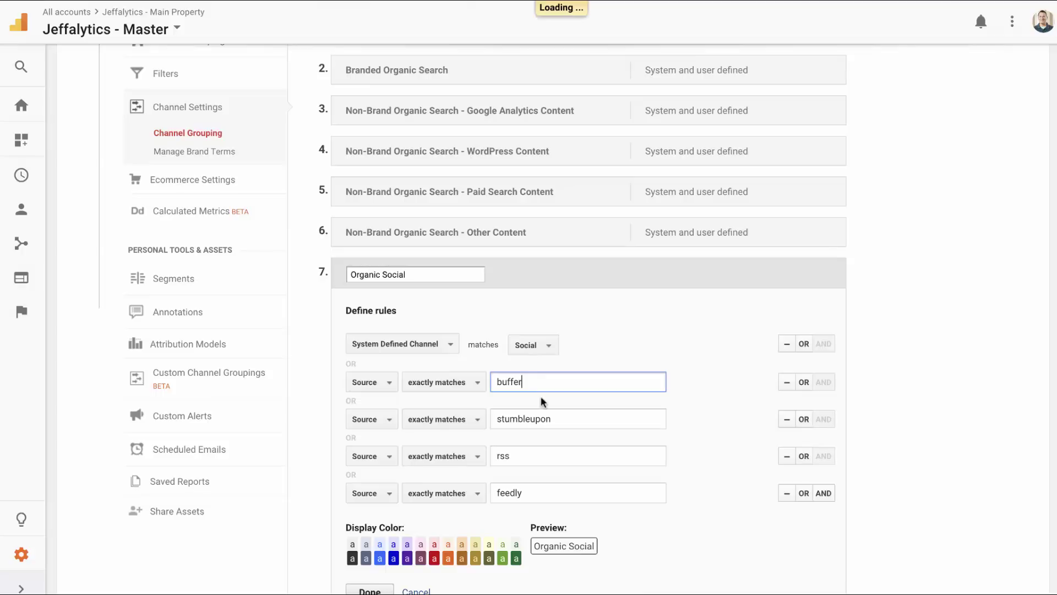
{"action": "left_click", "coordinate": [553, 458]}
{"action": "left_click", "coordinate": [553, 488]}
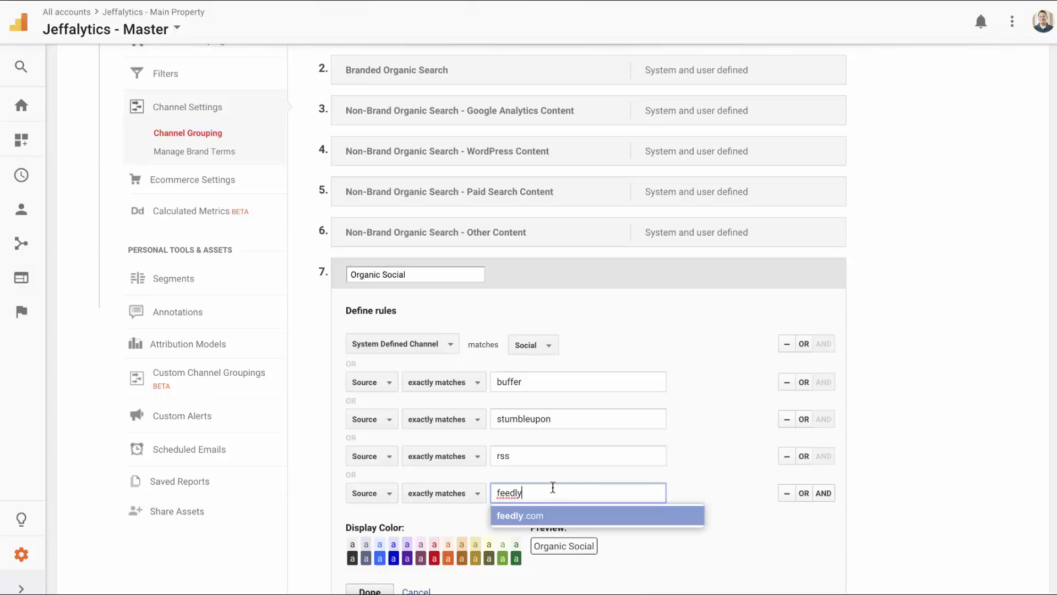
{"action": "left_click", "coordinate": [688, 404]}
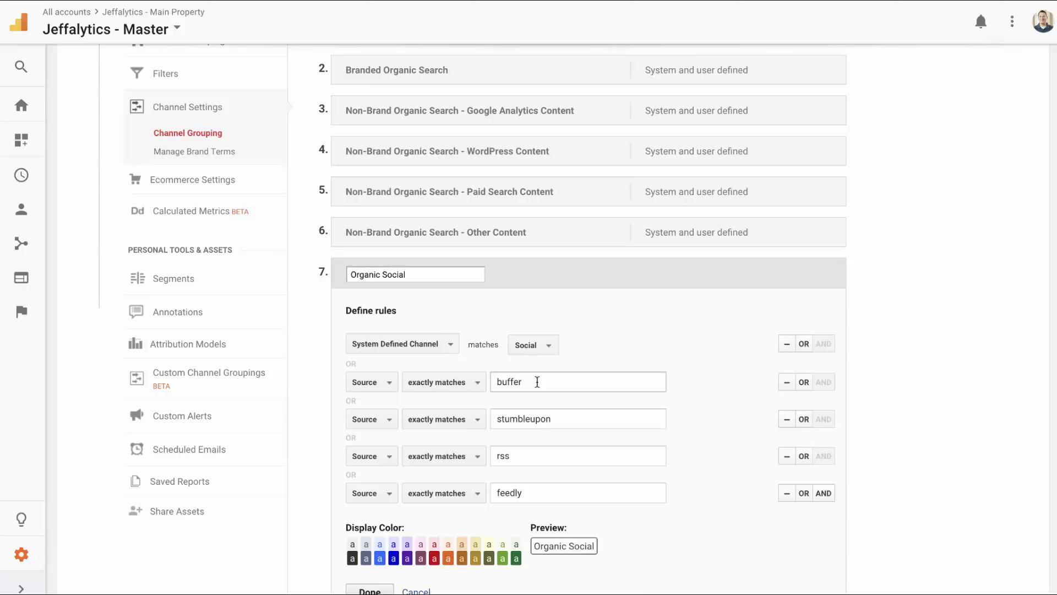
{"action": "left_click", "coordinate": [515, 457]}
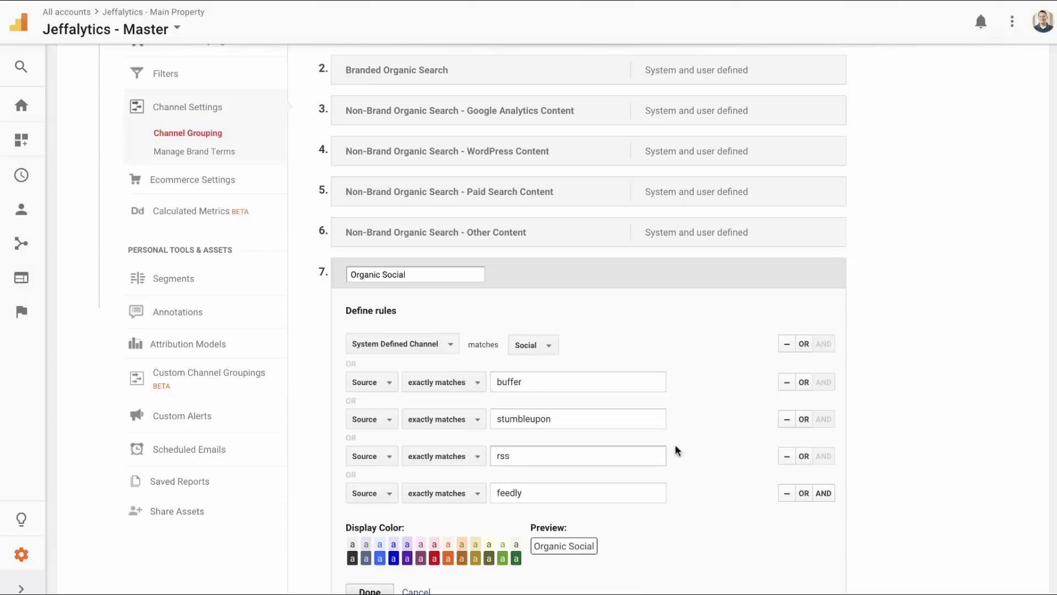
{"action": "scroll", "coordinate": [698, 444], "scroll_direction": "down", "scroll_amount": 3}
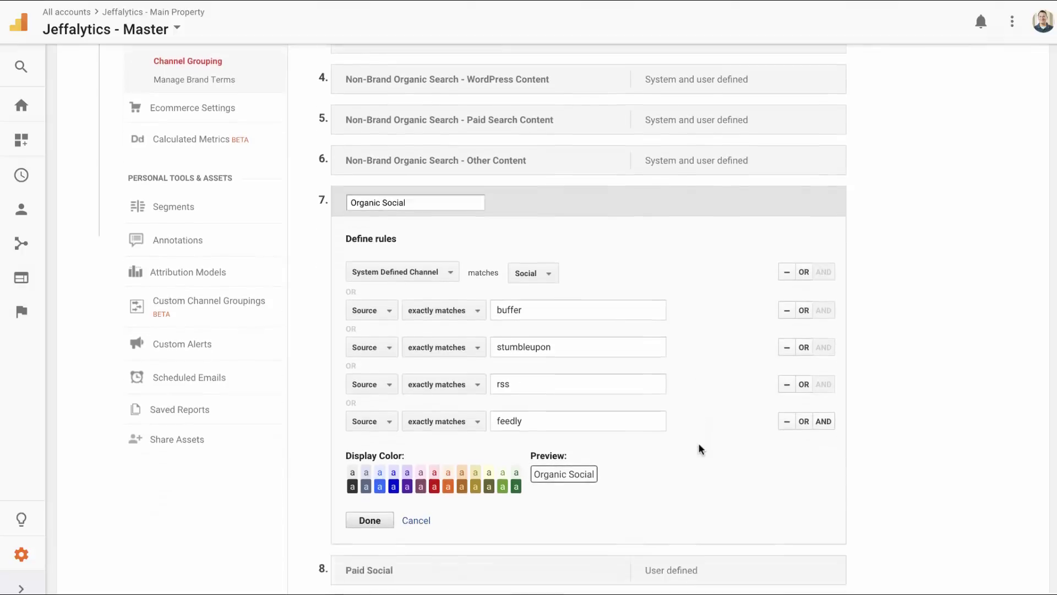
{"action": "left_click", "coordinate": [526, 321]}
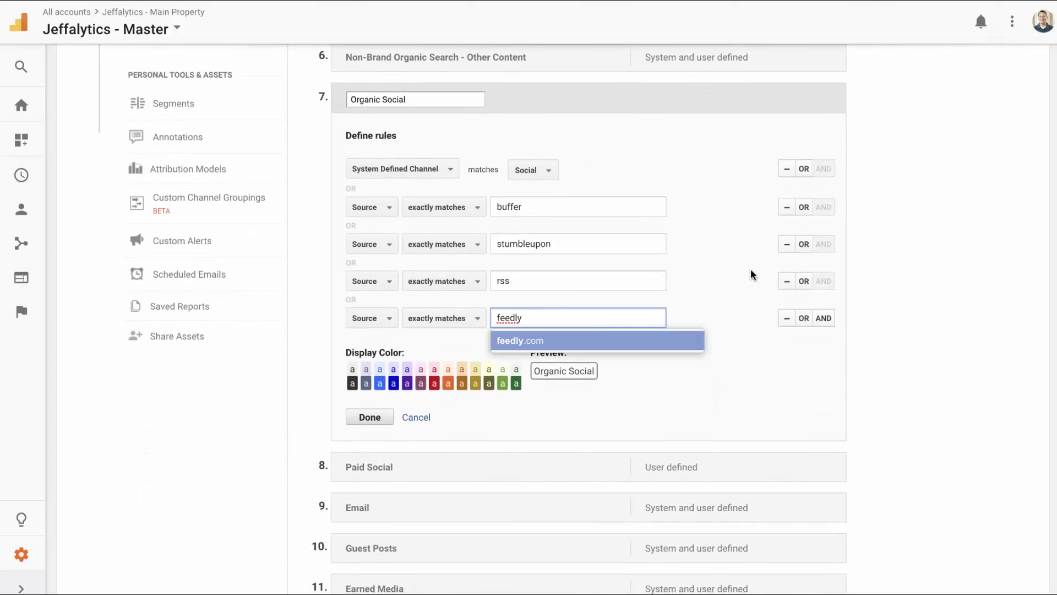
{"action": "left_click", "coordinate": [613, 394]}
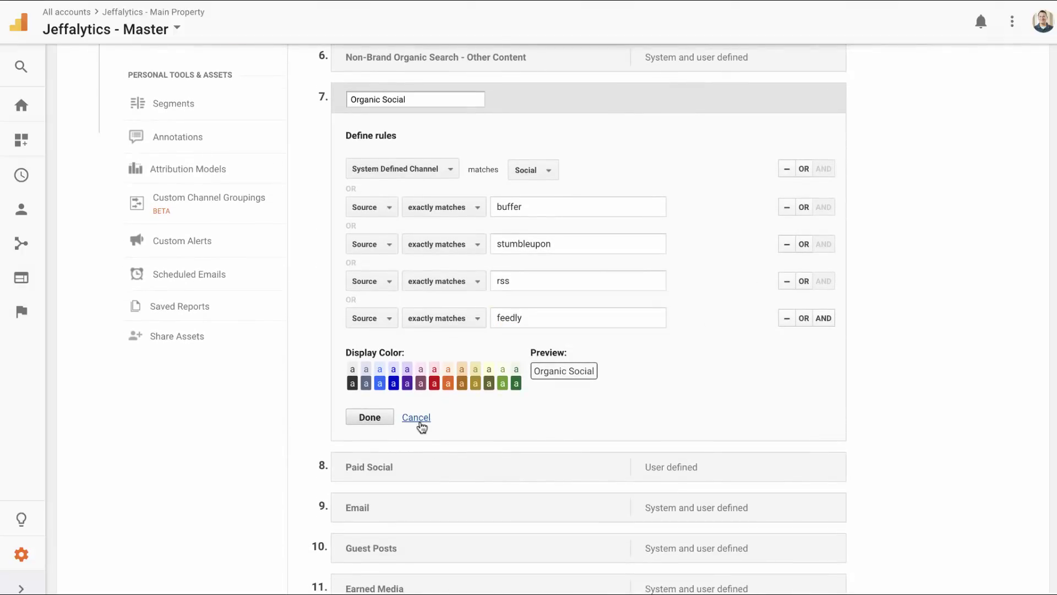
{"action": "scroll", "coordinate": [410, 423], "scroll_direction": "down", "scroll_amount": 1}
{"action": "scroll", "coordinate": [411, 419], "scroll_direction": "up", "scroll_amount": 1}
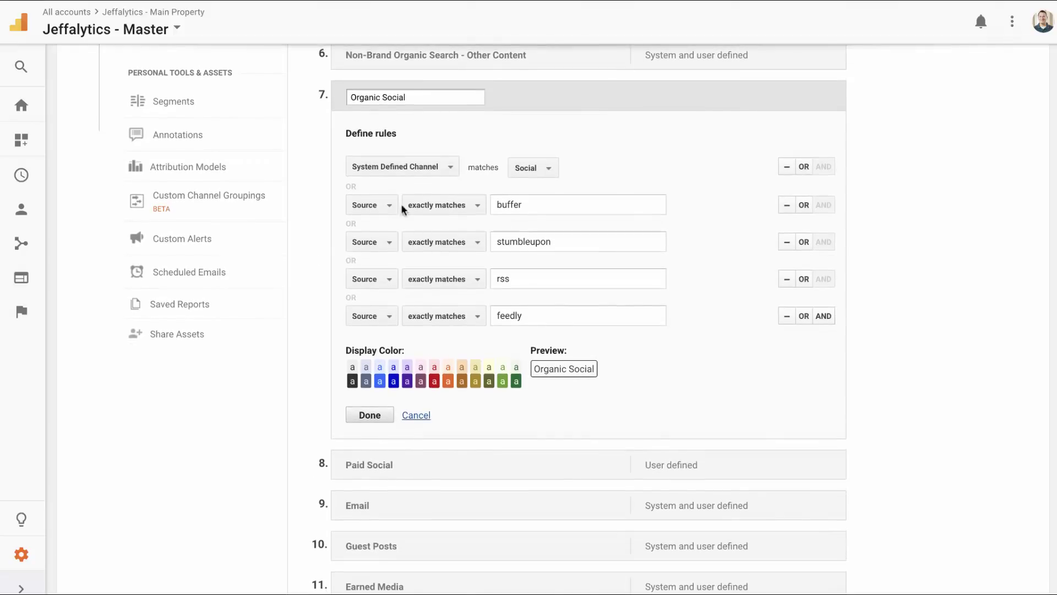
{"action": "key", "text": "Return"}
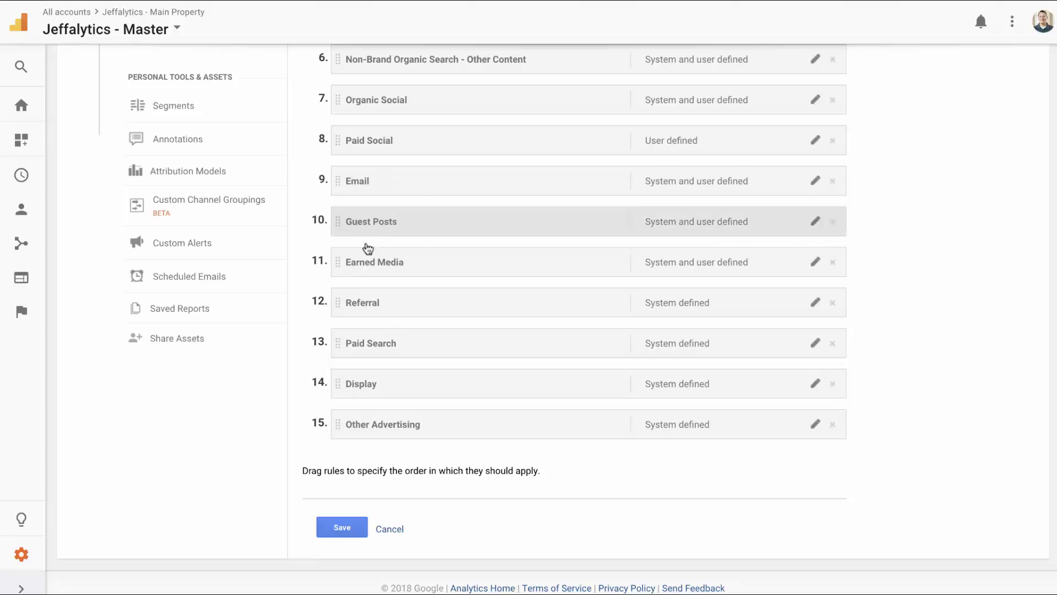
- Return to the Channels report grouped by Jeffalytics Content Grouping and drill into the Referral channel
{"action": "scroll", "coordinate": [419, 401], "scroll_direction": "up", "scroll_amount": 2}
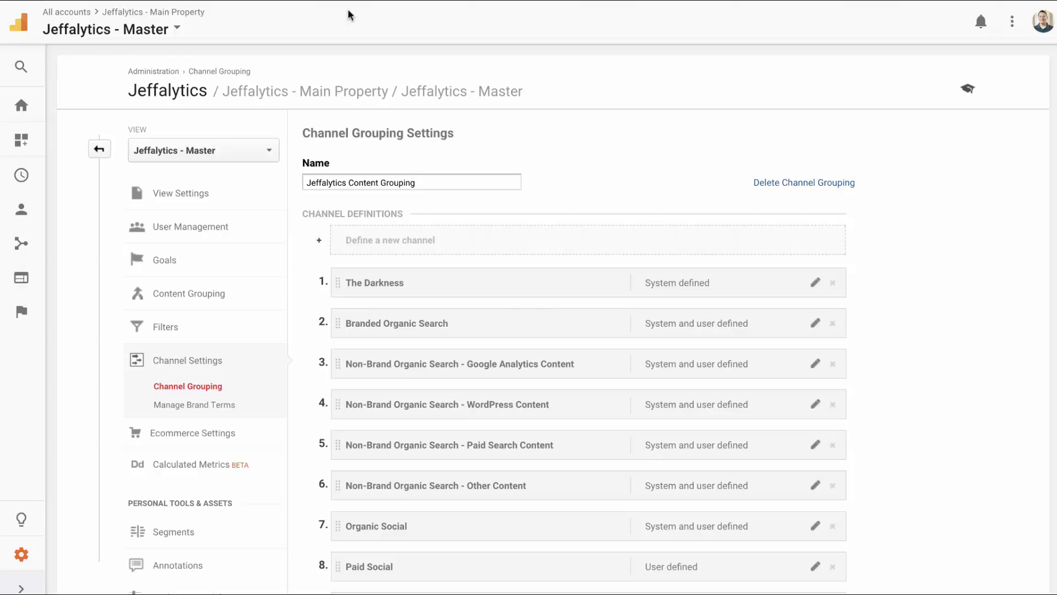
{"action": "scroll", "coordinate": [302, 317], "scroll_direction": "down", "scroll_amount": 2}
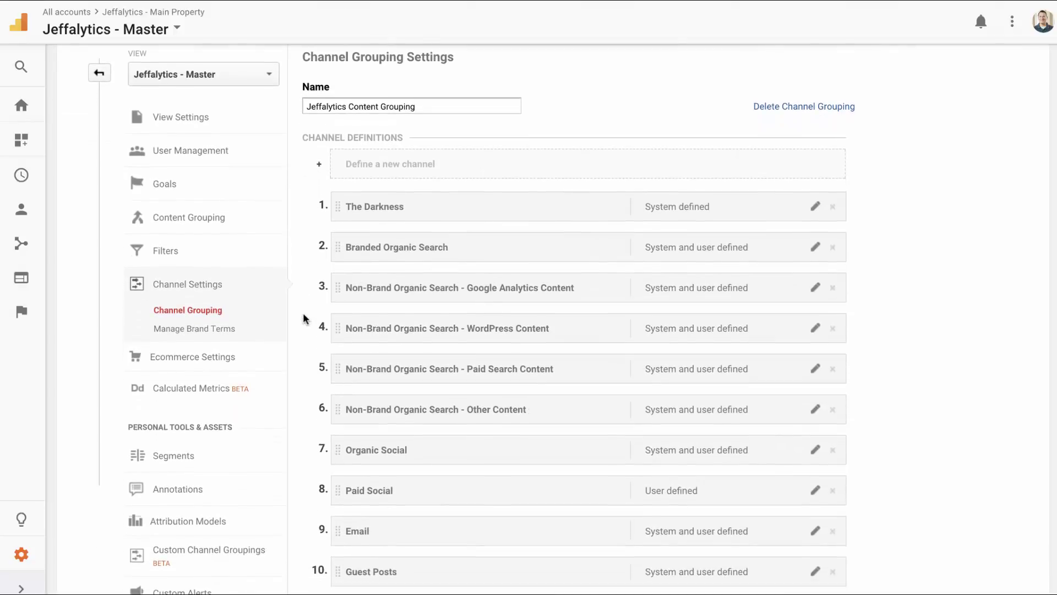
{"action": "scroll", "coordinate": [304, 318], "scroll_direction": "down", "scroll_amount": 2}
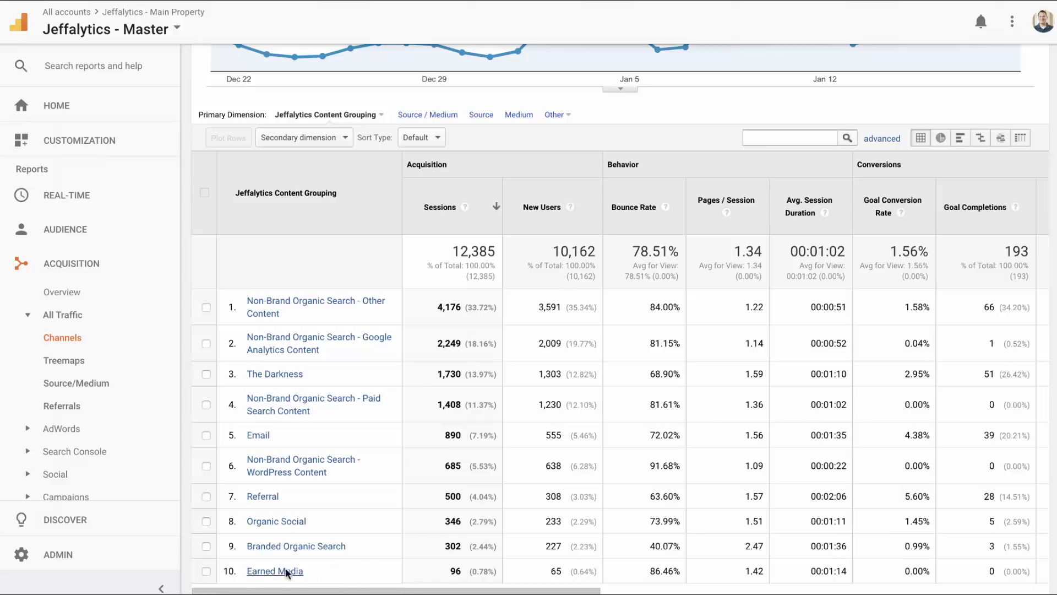
{"action": "left_click", "coordinate": [262, 496]}
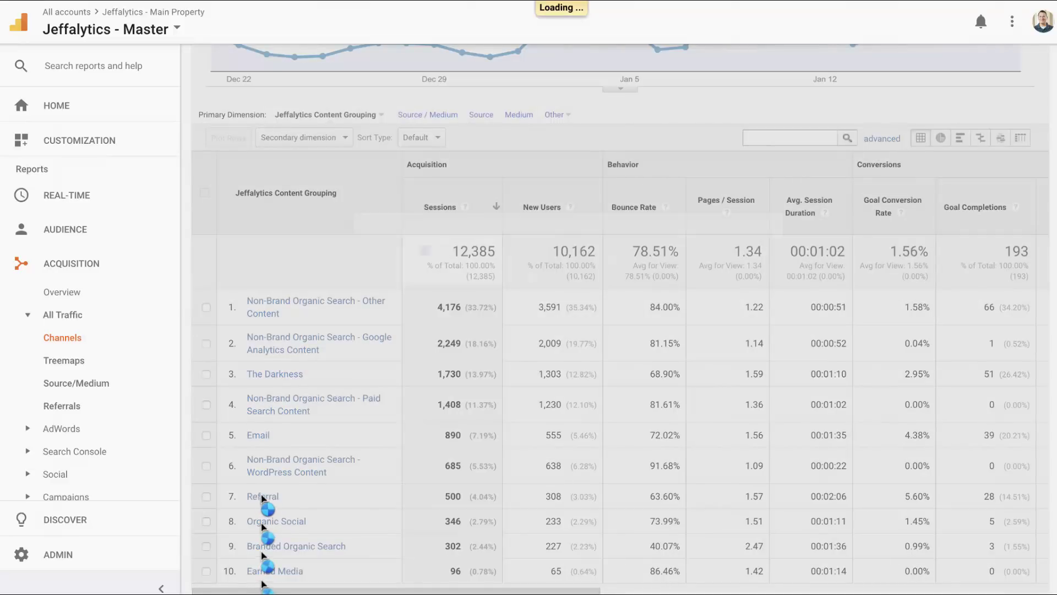